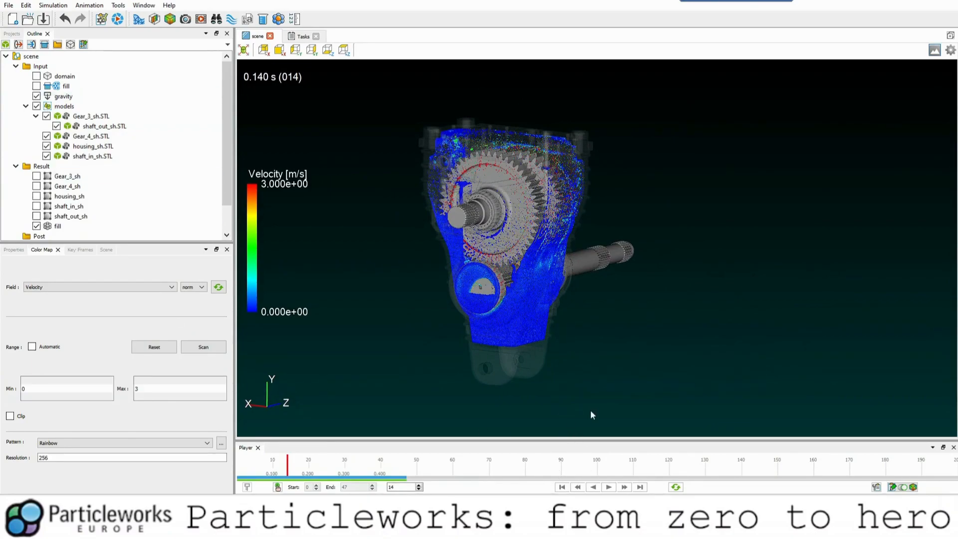
Orbit to the input shaft side, play the velocity animation from the first frame, and jump to the last frame.
left_click_drag(504, 277, 546, 329)
left_click_drag(535, 230, 511, 255)
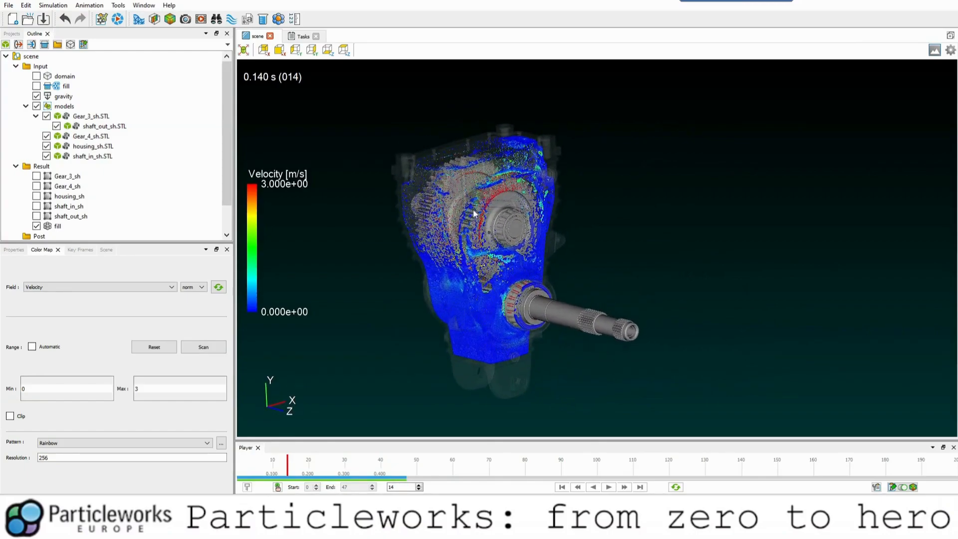
left_click_drag(475, 214, 494, 209)
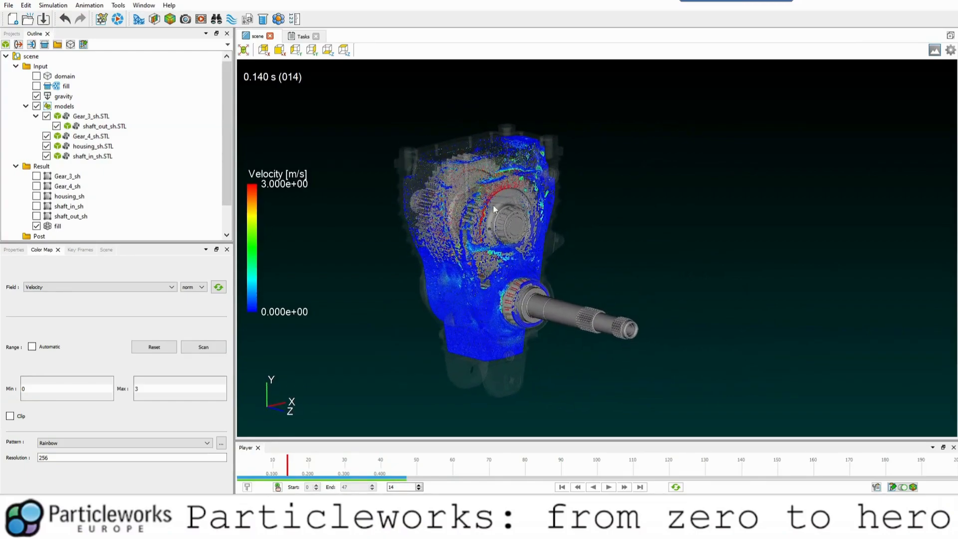
left_click(562, 488)
left_click(611, 488)
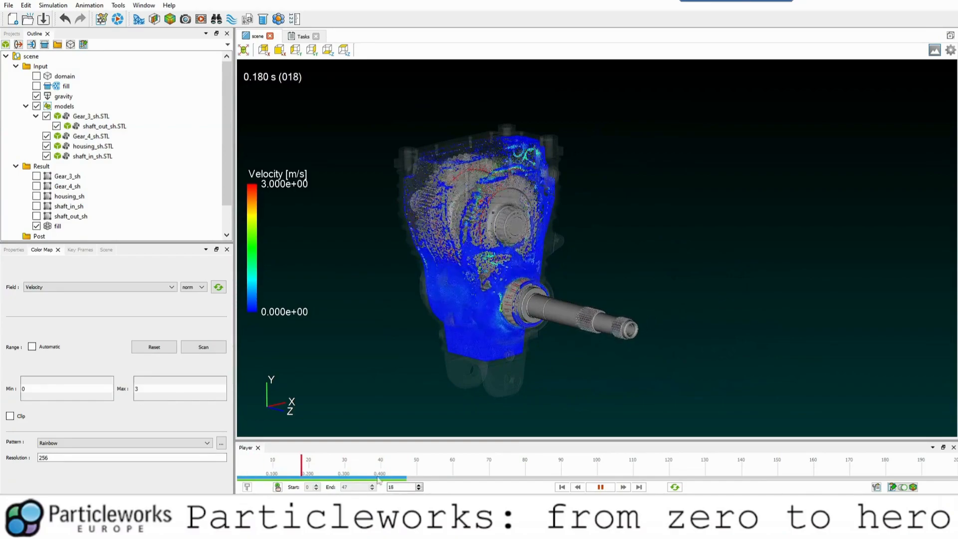
left_click(602, 488)
left_click(640, 488)
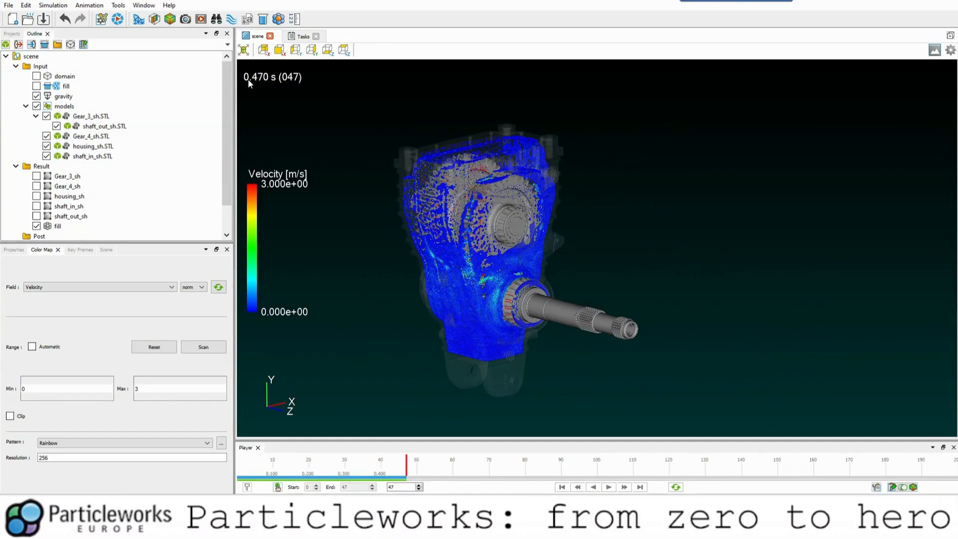
Replay the velocity animation while viewing the gearbox from several sides, and pause it at frame 42.
left_click(605, 487)
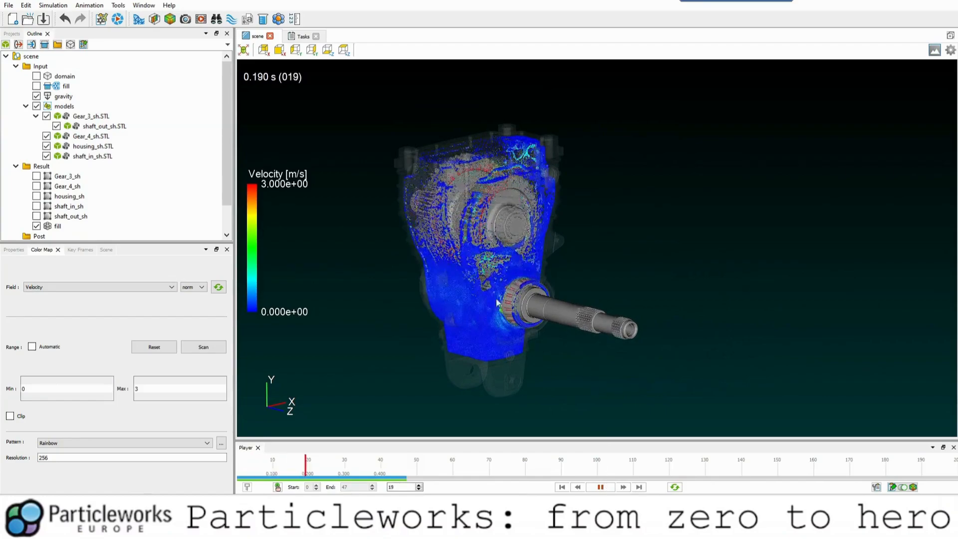
left_click_drag(559, 310, 442, 293)
left_click_drag(444, 250, 389, 244)
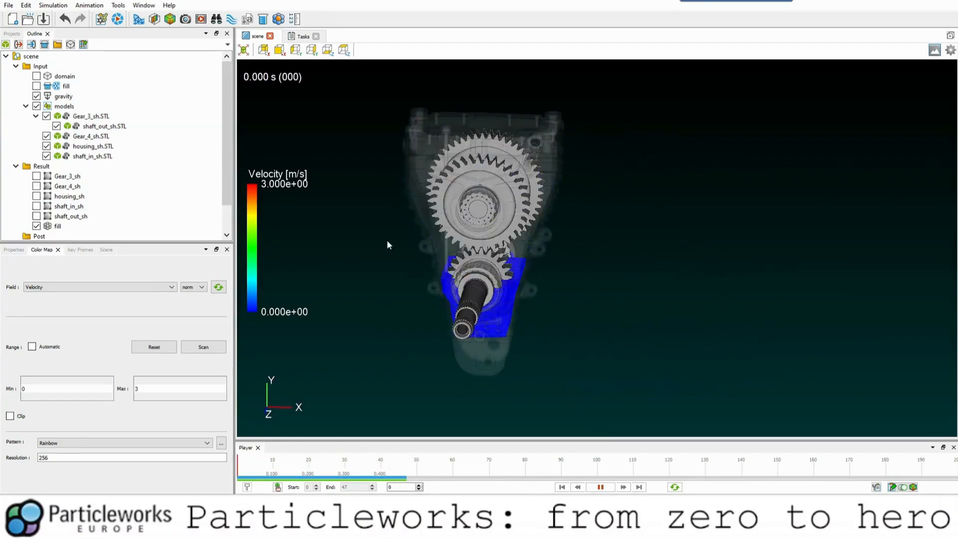
left_click_drag(556, 283, 492, 278)
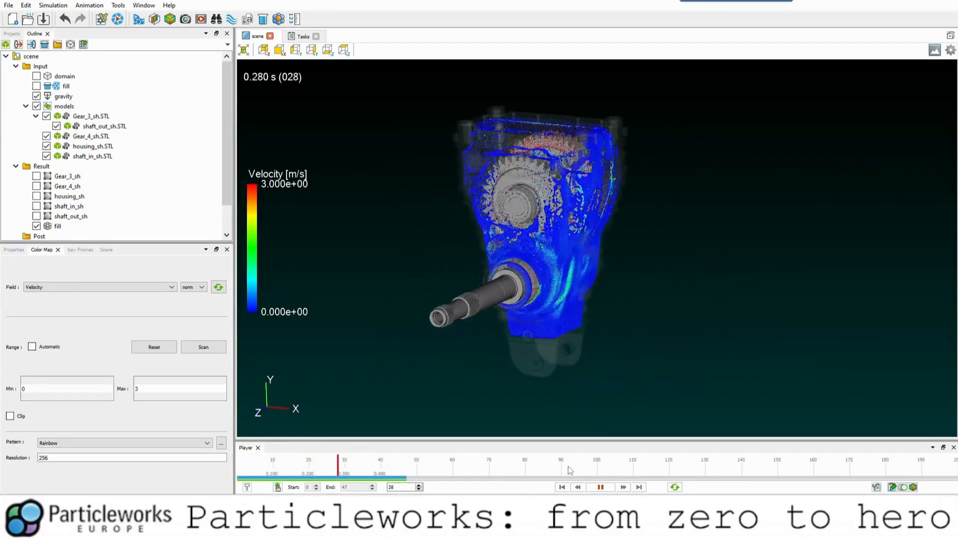
left_click(600, 488)
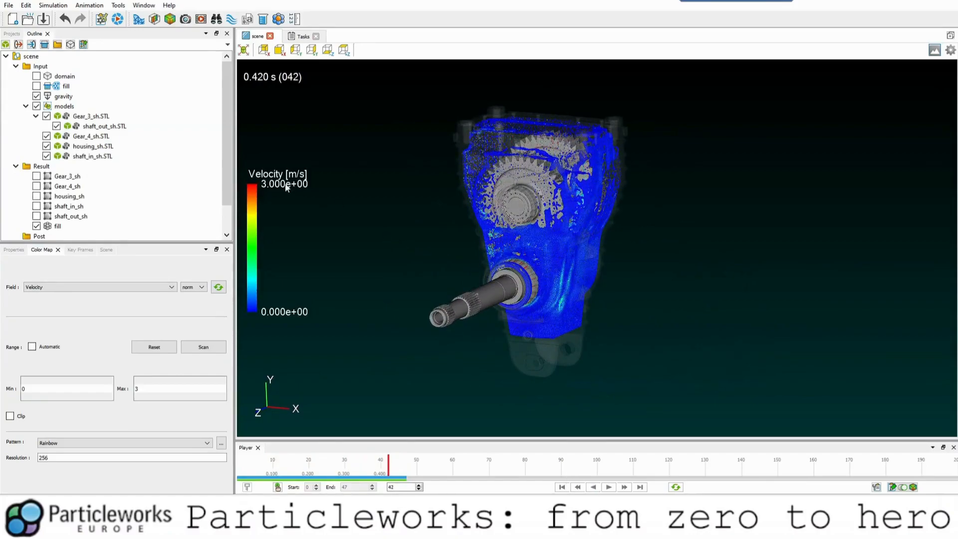
left_click_drag(474, 251, 497, 240)
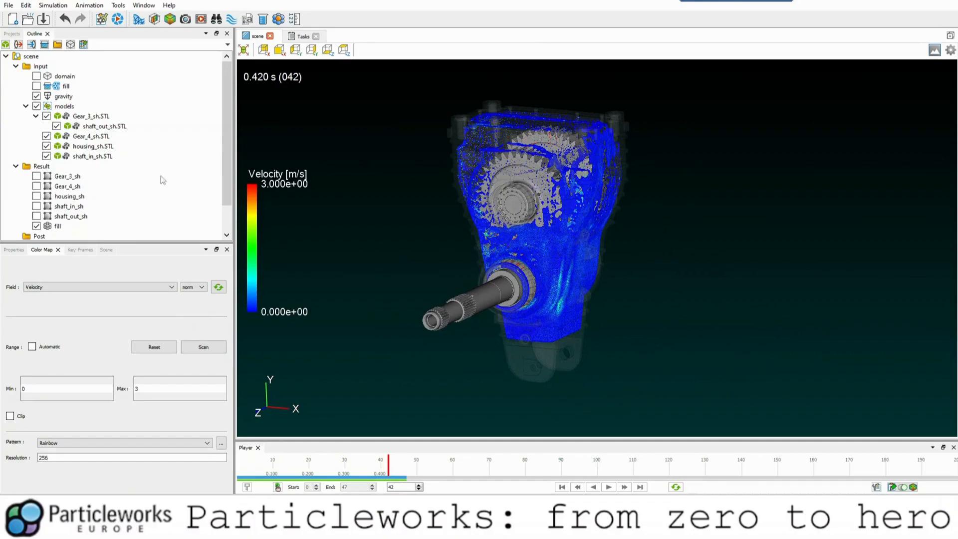
Toggle the visibility of the fill result off and on, and display its particle statistics and appearance properties.
left_click(62, 227)
left_click(36, 226)
left_click(36, 226)
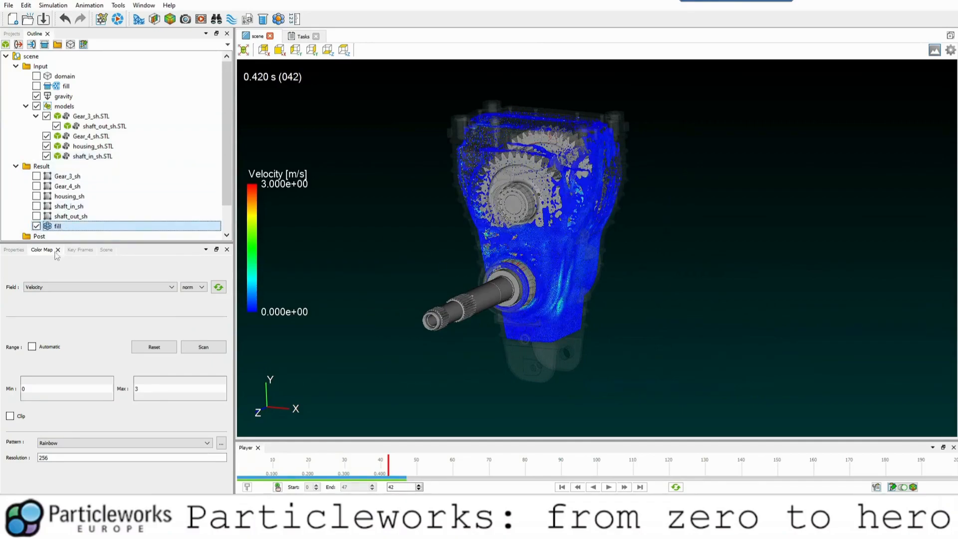
left_click(13, 250)
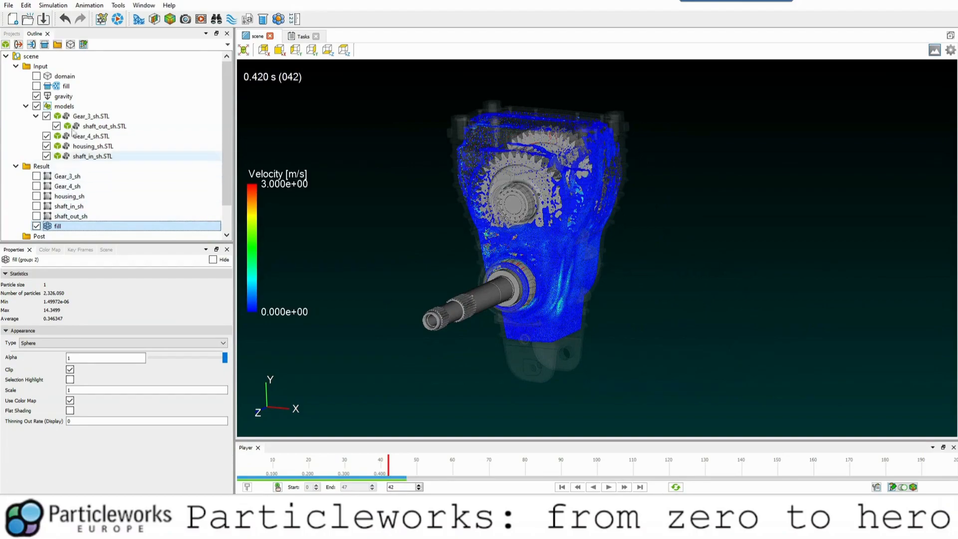
Add a profile plane to the scene, set its Y rotation to 90°, and enable it.
left_click(58, 46)
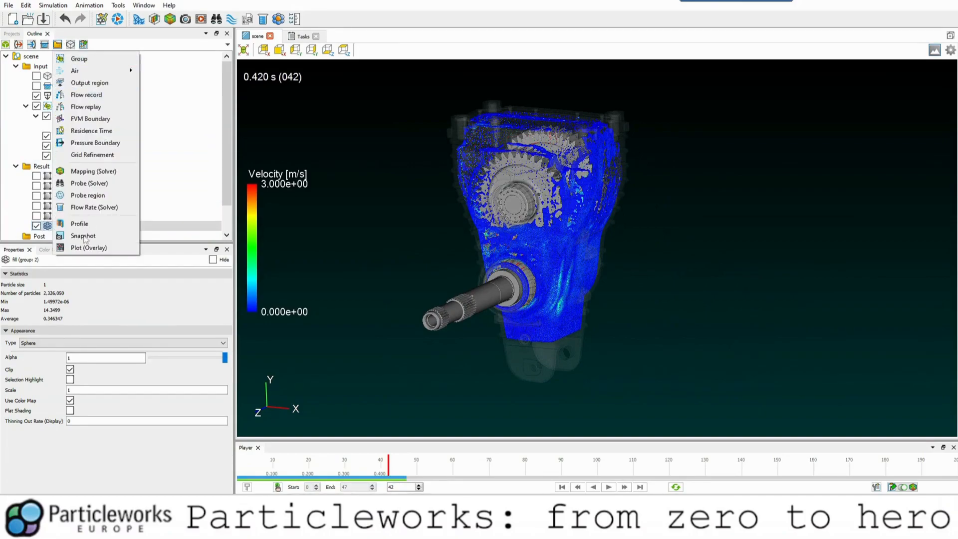
left_click(79, 221)
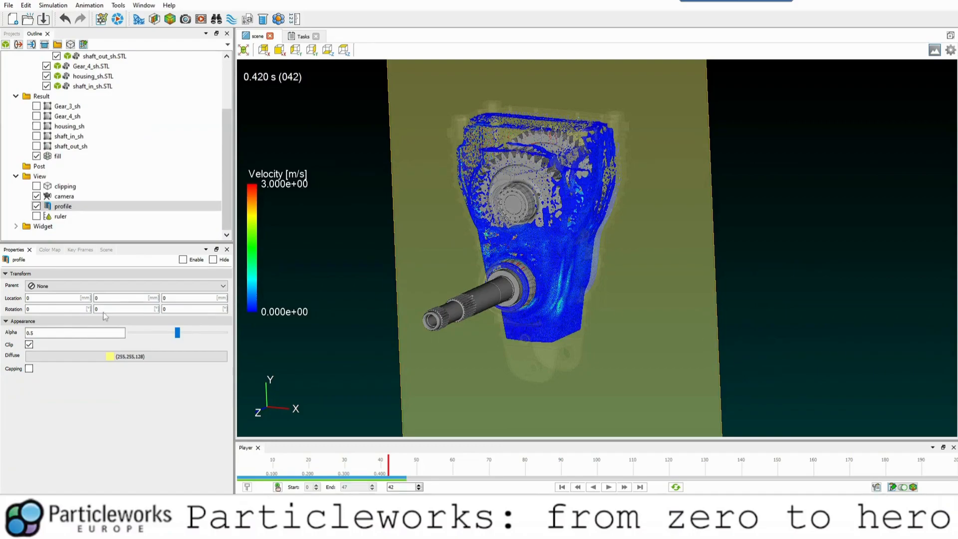
key("Tab")
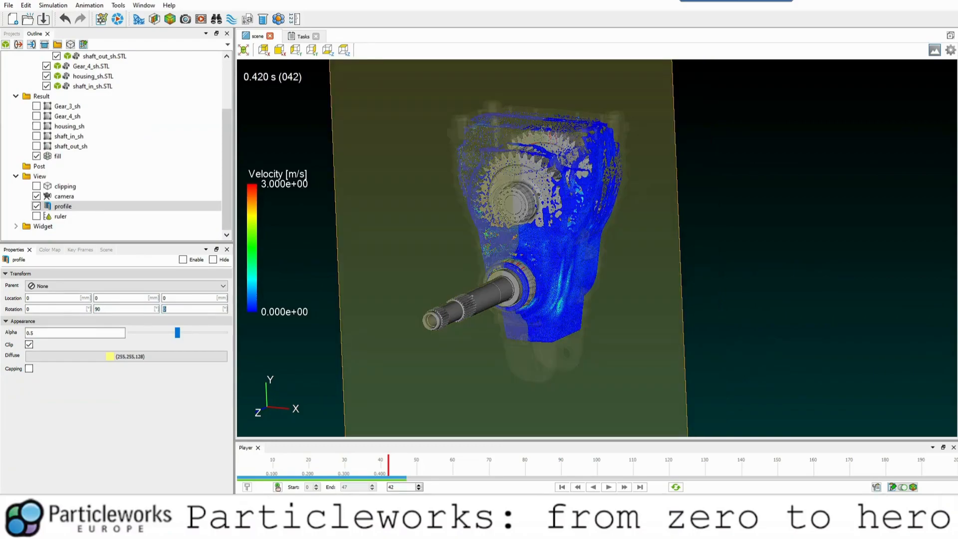
left_click(184, 260)
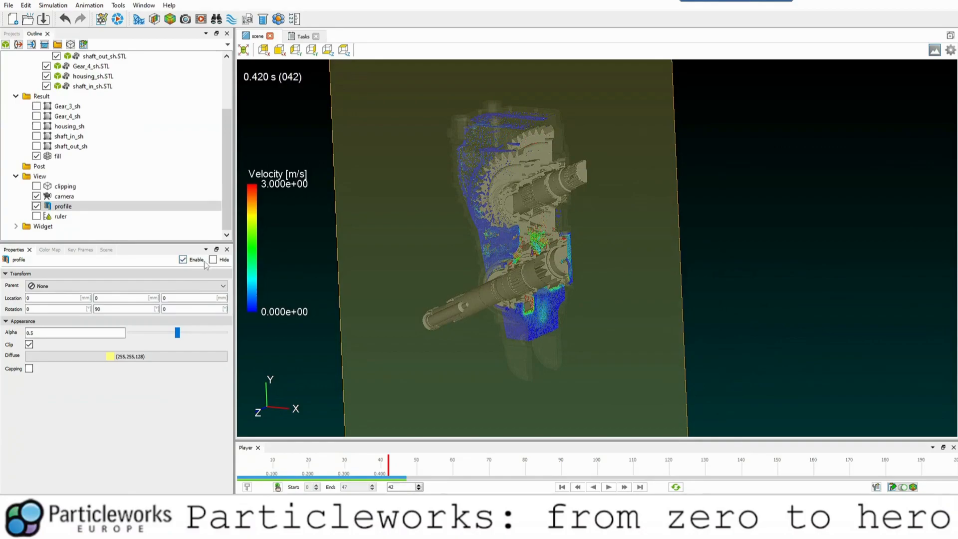
Turn on capping for the profile plane and use the part color for the capping.
left_click(29, 369)
left_click(64, 379)
left_click_drag(500, 328, 478, 283)
middle_click_drag(477, 284, 468, 286)
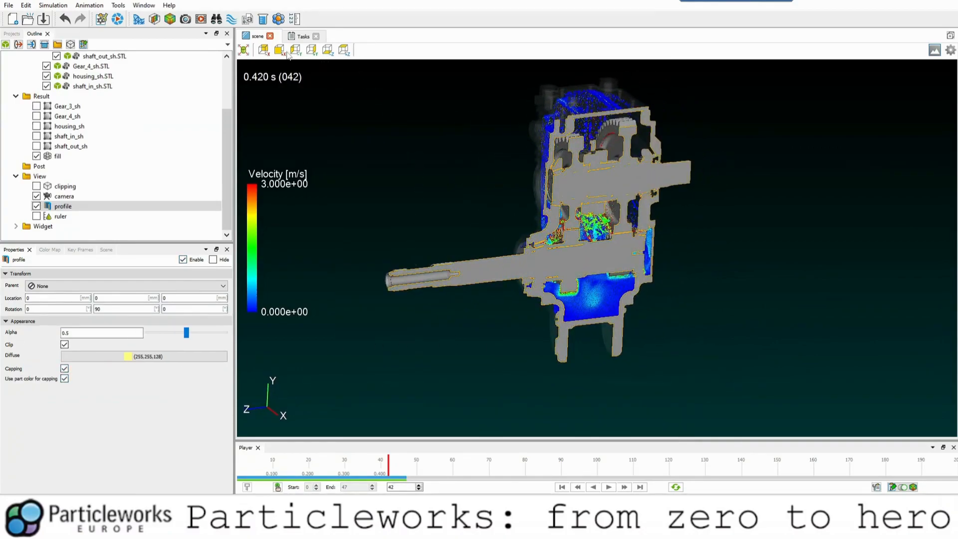
Examine the oil velocity in the gearbox cross-section at the last frame, from the side and close up around the gears.
left_click_drag(772, 213, 619, 199)
scroll(549, 225, "up", 2)
middle_click_drag(458, 245, 447, 231)
left_click_drag(447, 232, 435, 216)
left_click(639, 488)
left_click_drag(586, 318, 542, 331)
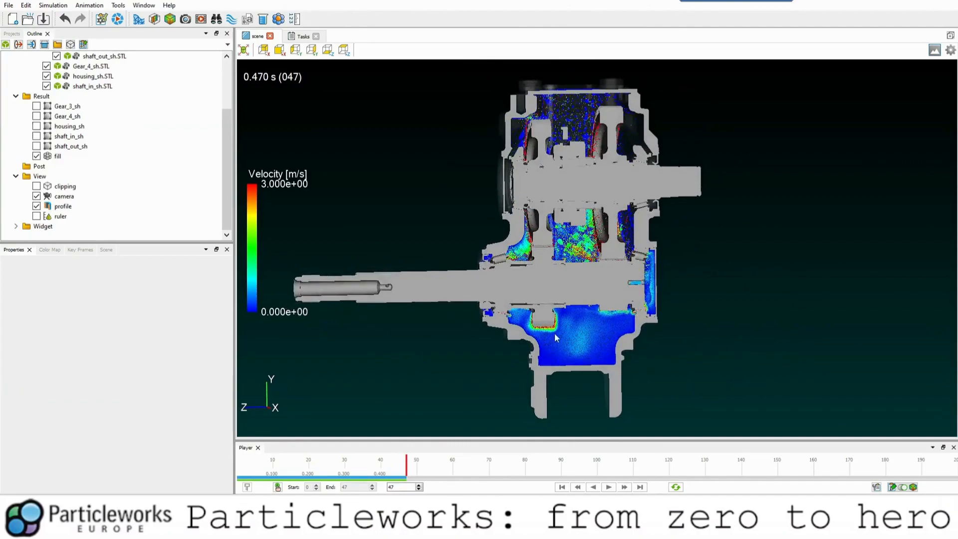
left_click_drag(585, 261, 590, 259)
middle_click_drag(570, 121, 535, 215)
scroll(529, 233, "up", 2)
left_click_drag(528, 232, 572, 263)
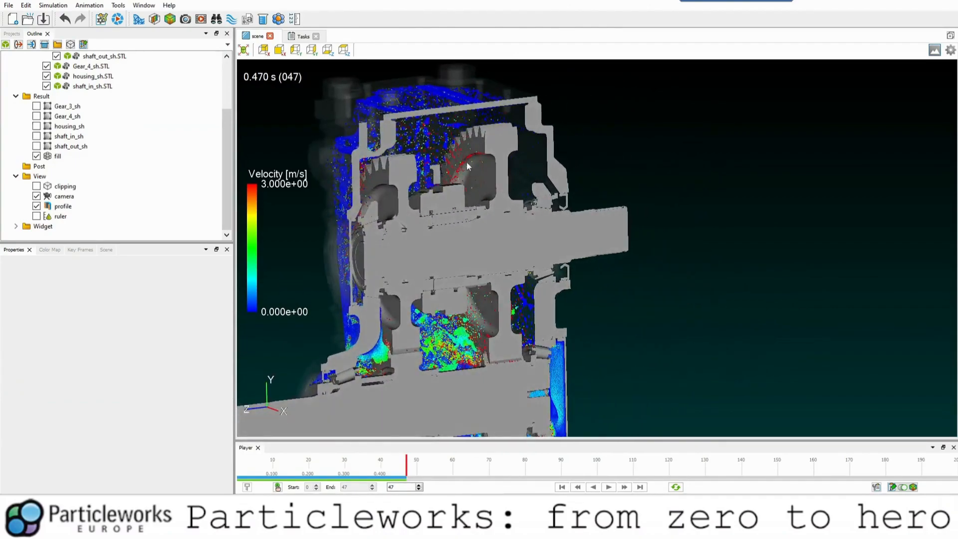
scroll(468, 165, "down", 5)
middle_click_drag(481, 332, 480, 317)
left_click_drag(482, 320, 508, 340)
left_click(508, 340)
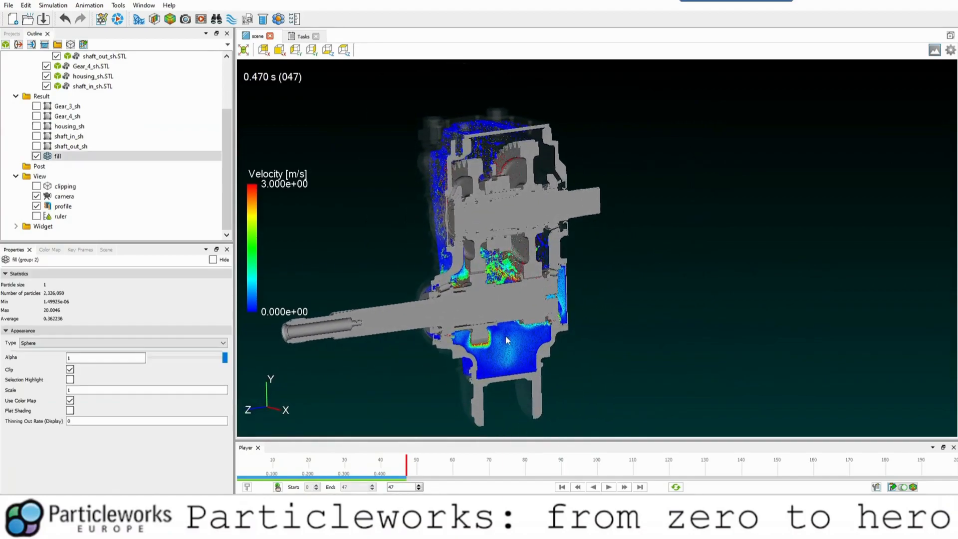
Compare the oil distribution in the cross-section between the first and last frames.
left_click(562, 488)
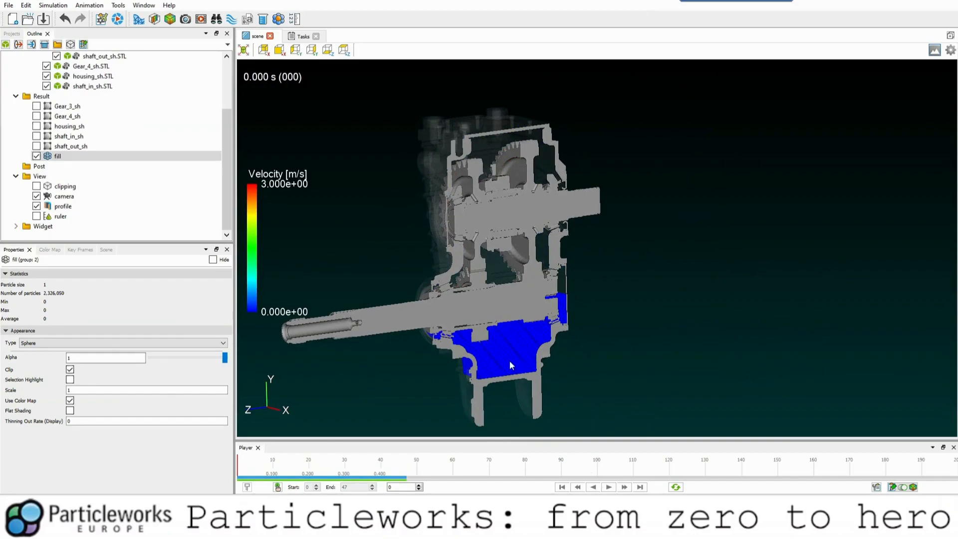
left_click(640, 488)
left_click_drag(487, 317, 536, 283)
middle_click_drag(536, 281, 515, 281)
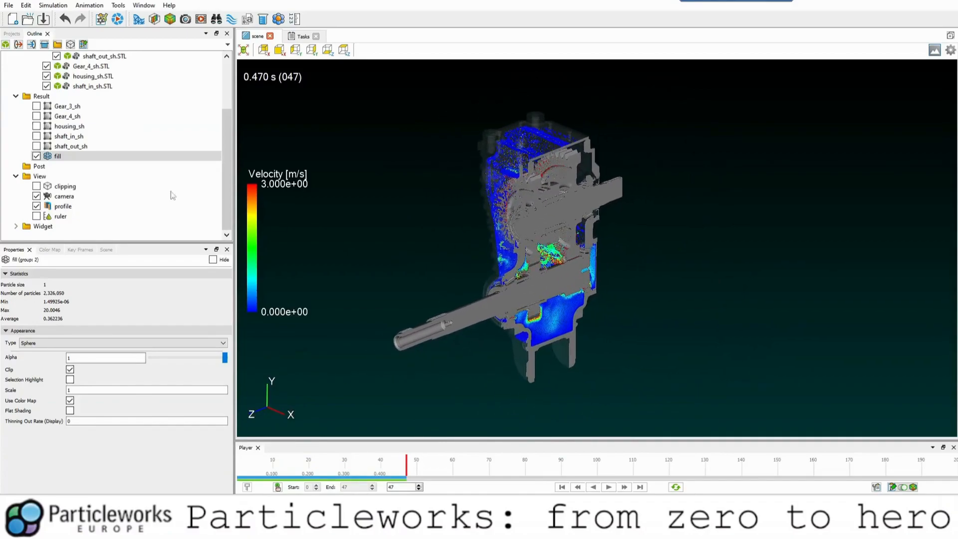
left_click_drag(578, 283, 532, 285)
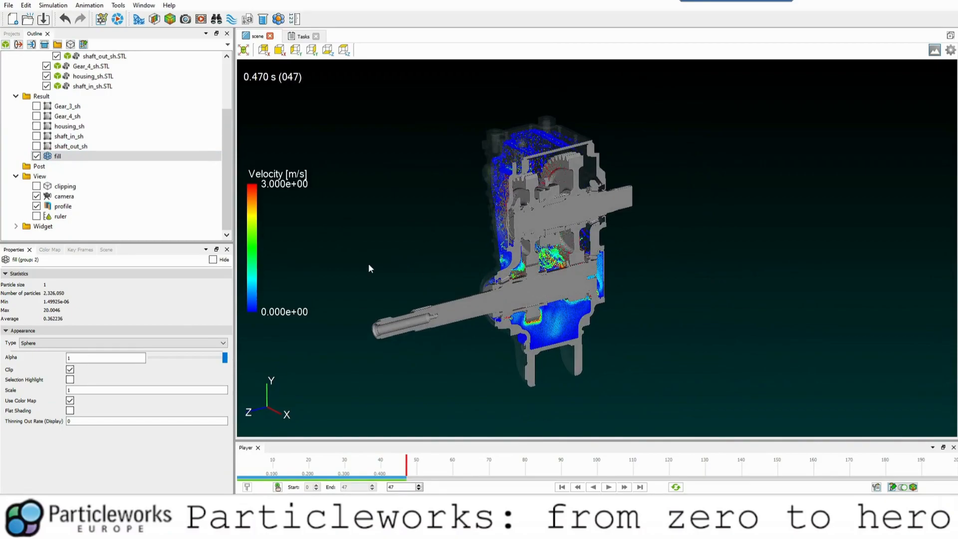
Hide the shaft_in_sh.STL model to view the oil behind it, and show it again.
scroll(89, 192, "up", 2)
left_click(46, 146)
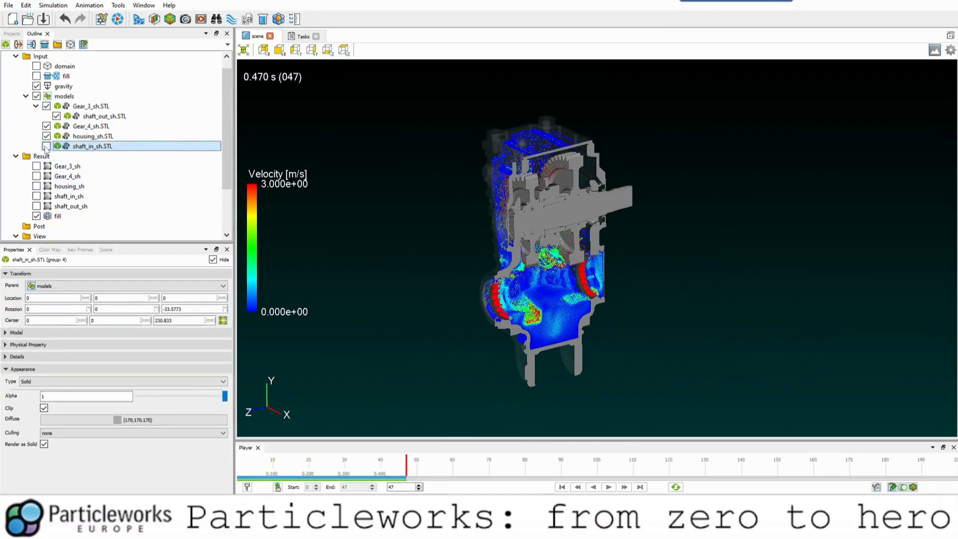
left_click(46, 146)
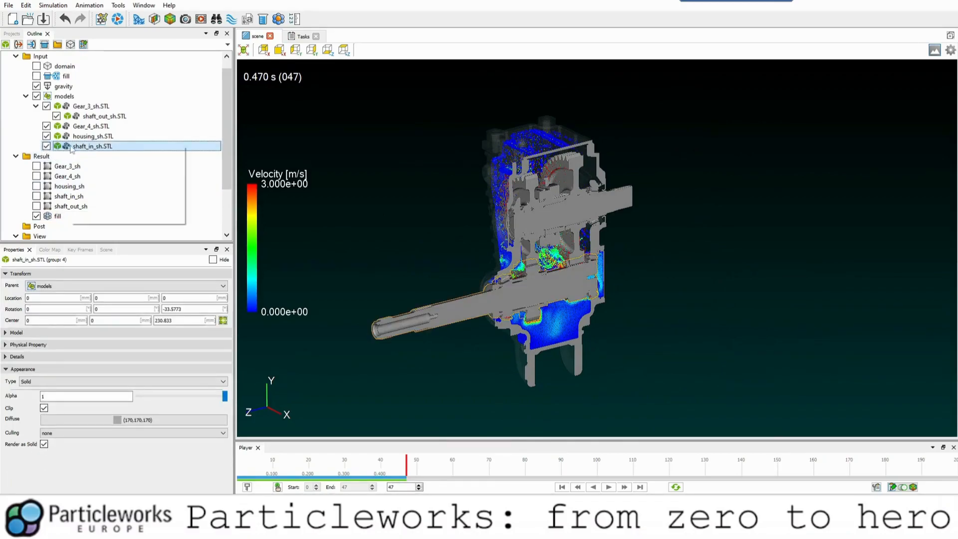
Open the load and torque plot source selection for the shaft_in_sh result.
right_click(71, 149)
left_click(64, 149)
left_click(76, 206)
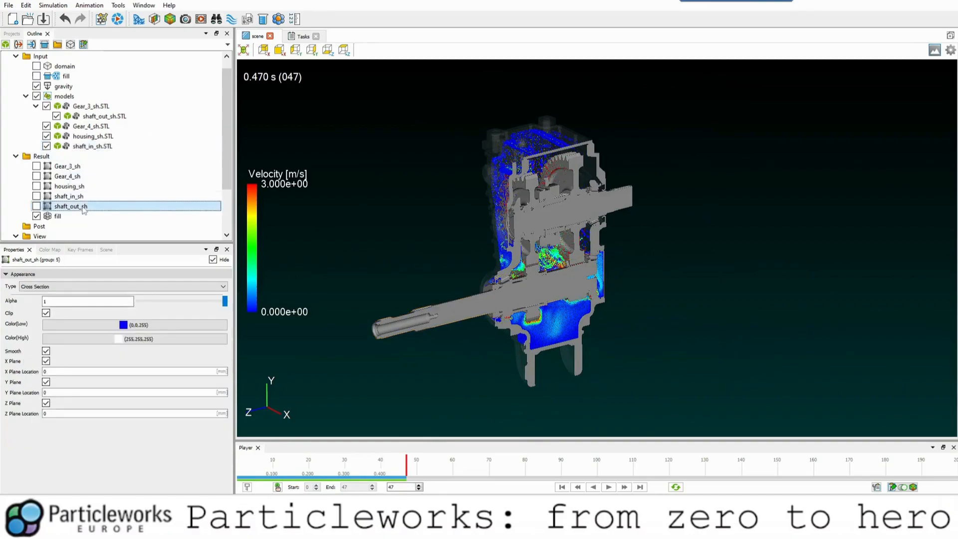
left_click(66, 196)
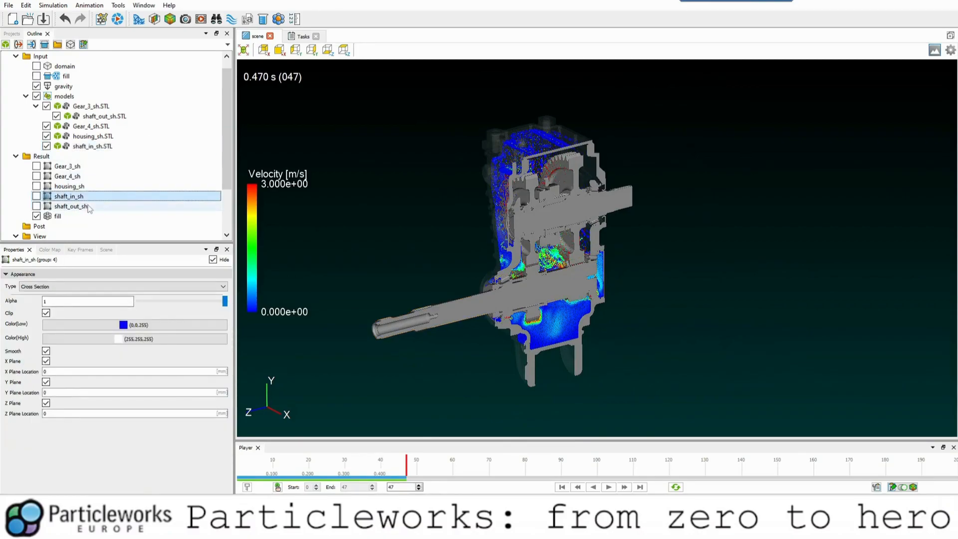
right_click(71, 197)
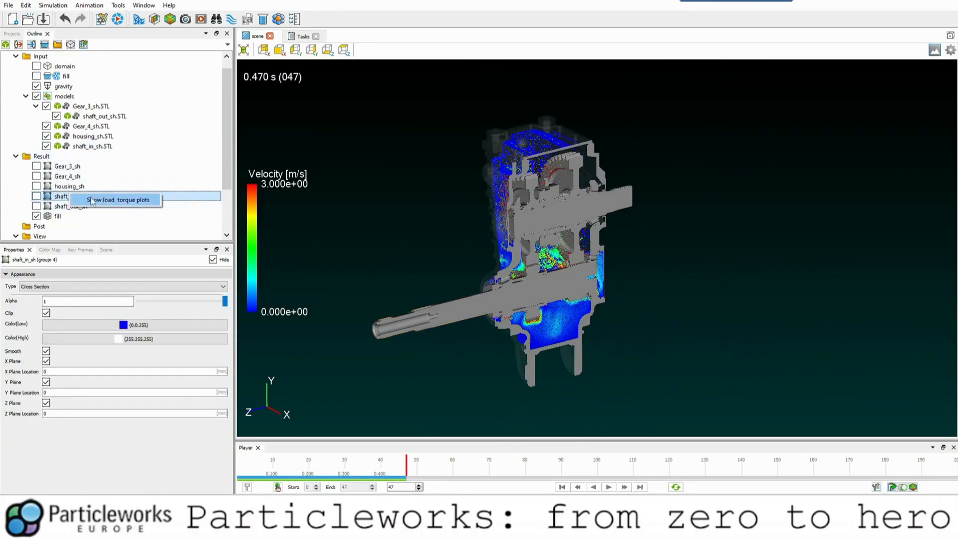
left_click(95, 200)
Filter the graph sources to Torque and Total, and plot the Z component for shaft_in_sh.
left_click(395, 133)
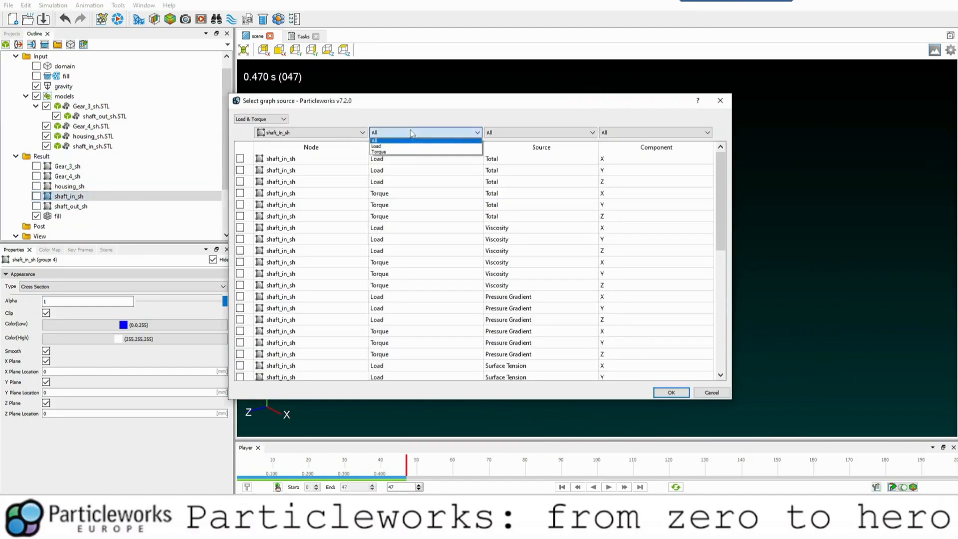
left_click(395, 151)
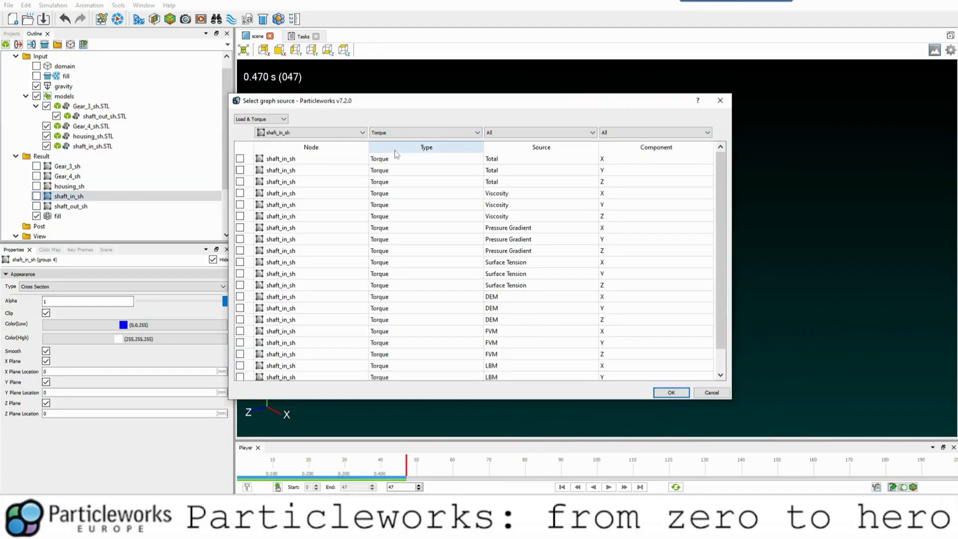
left_click(499, 133)
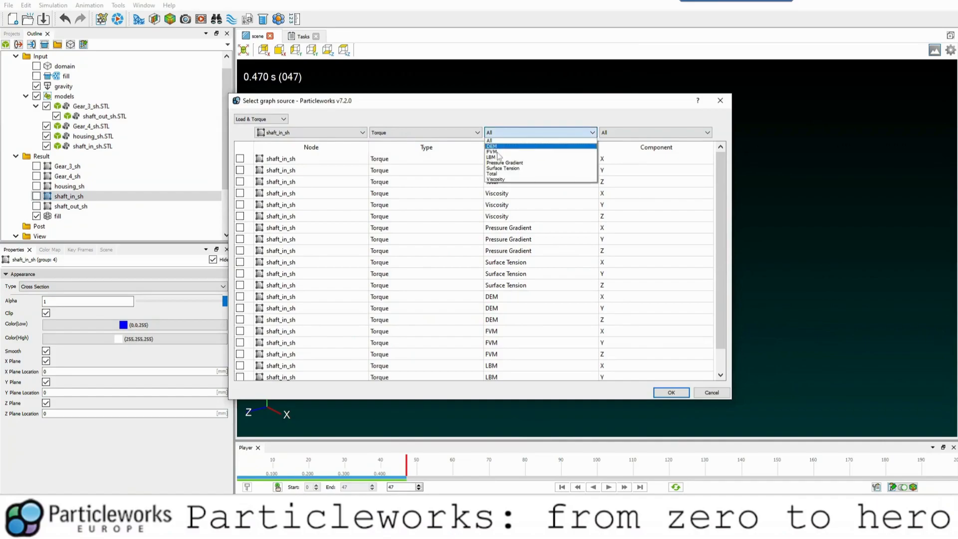
left_click(495, 174)
left_click_drag(599, 100, 751, 89)
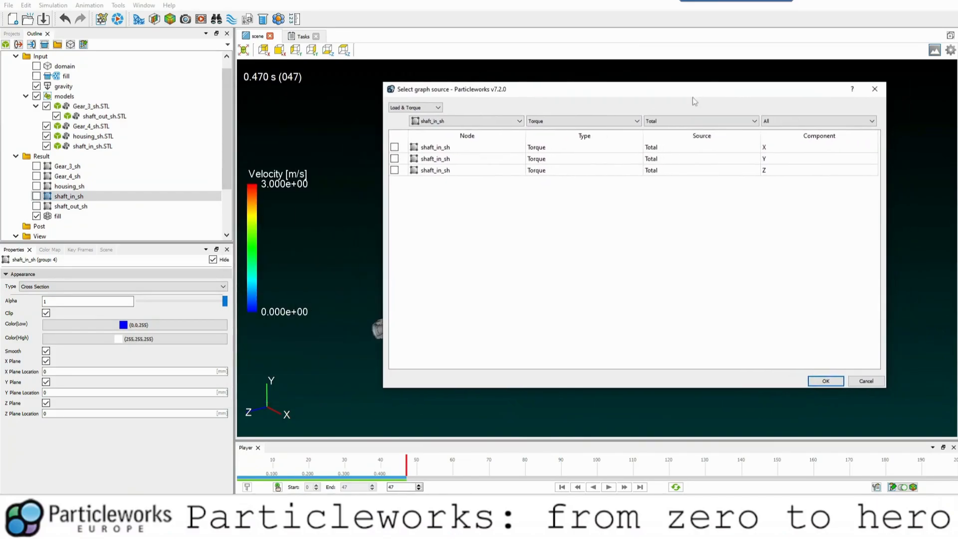
left_click(824, 381)
Examine the input shaft's torque curve over time, including a close-up of its steady portion, and close the graph.
scroll(436, 202, "down", 3)
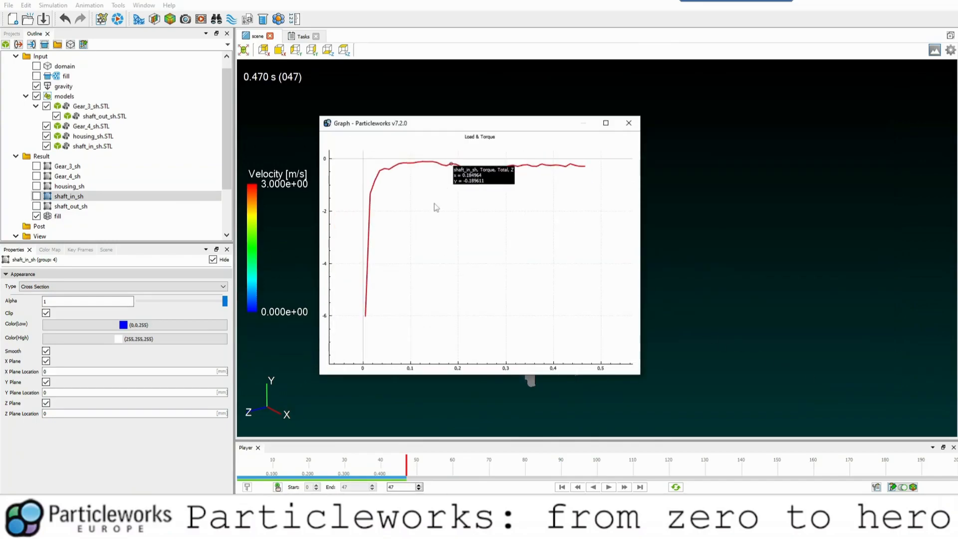
left_click_drag(341, 271, 417, 211)
scroll(443, 249, "down", 1)
left_click_drag(511, 194, 420, 253)
scroll(465, 226, "up", 4)
scroll(465, 227, "up", 1)
scroll(433, 232, "up", 1)
scroll(392, 229, "up", 2)
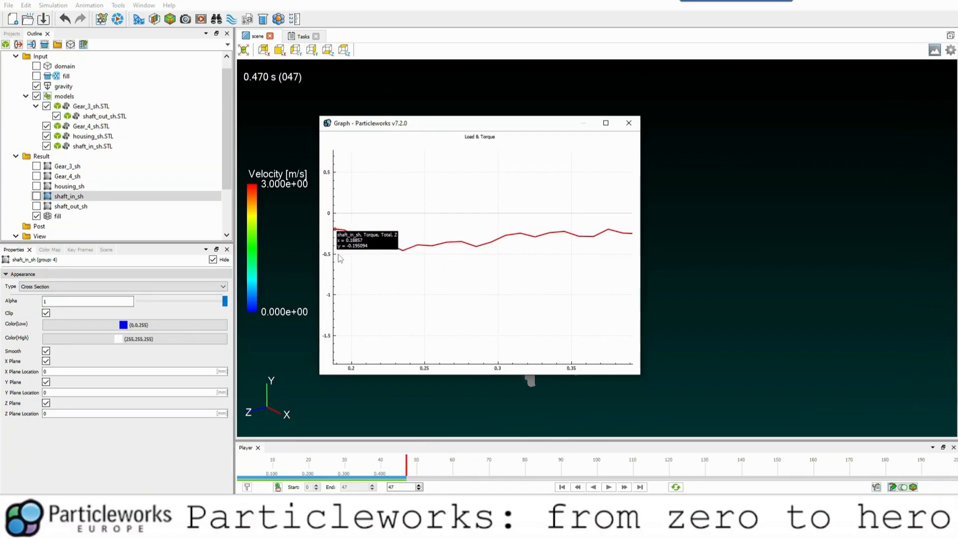
left_click(629, 123)
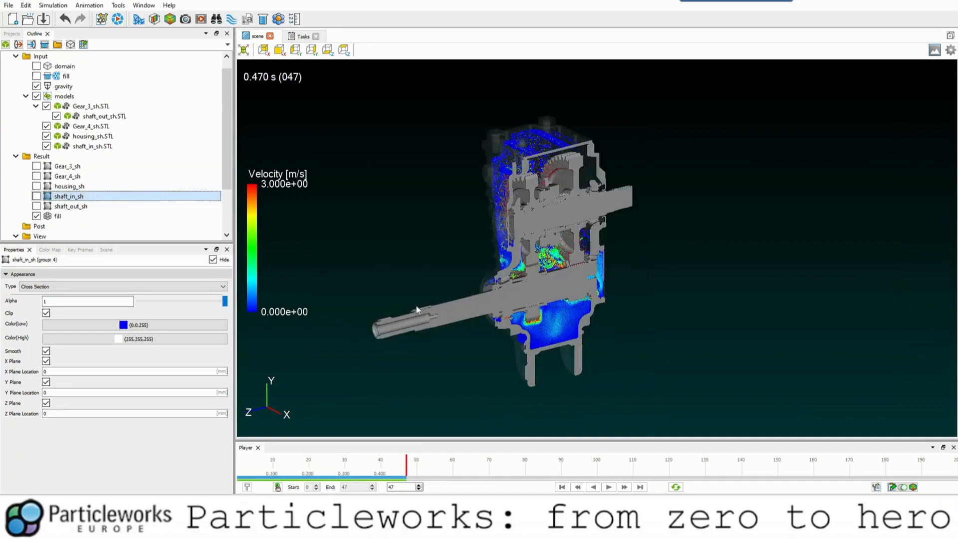
Select the input shaft model in the 3D scene.
left_click(405, 327)
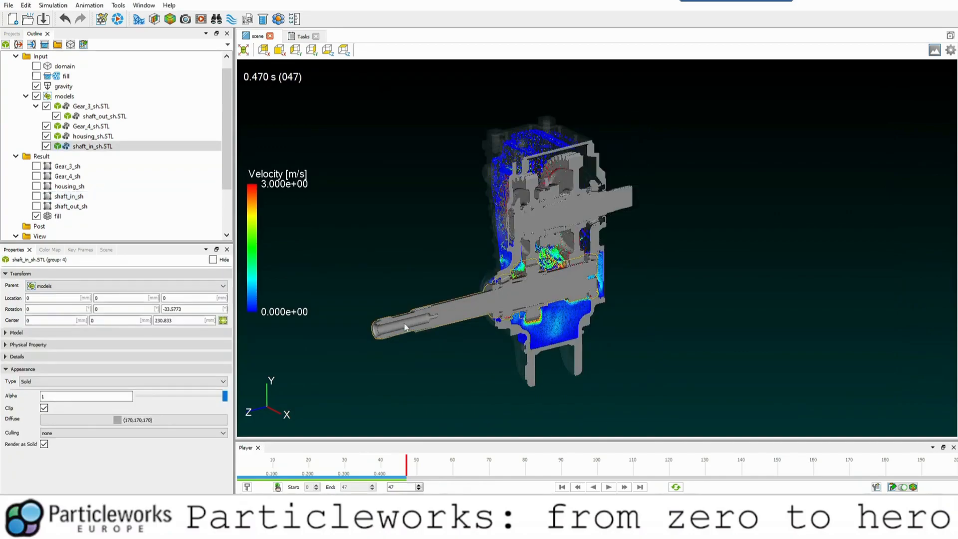
Select the housing model in the 3D scene.
left_click_drag(433, 278, 592, 290)
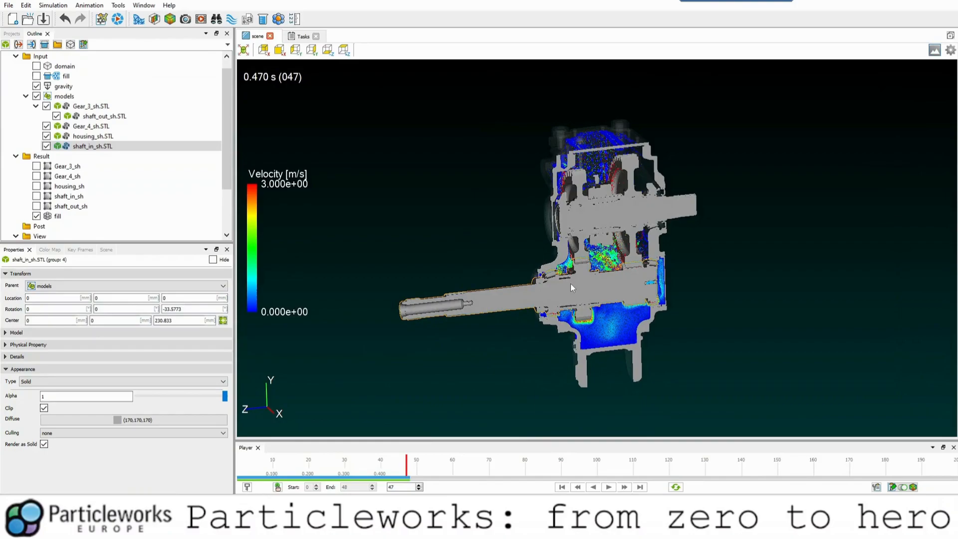
left_click_drag(483, 248, 544, 228)
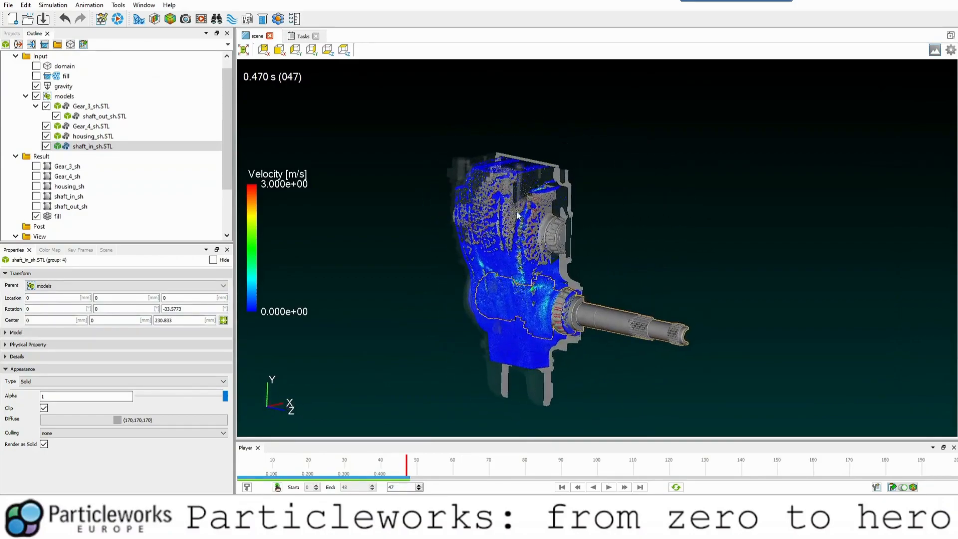
left_click(543, 228)
left_click_drag(646, 269, 569, 248)
left_click_drag(504, 241, 424, 220)
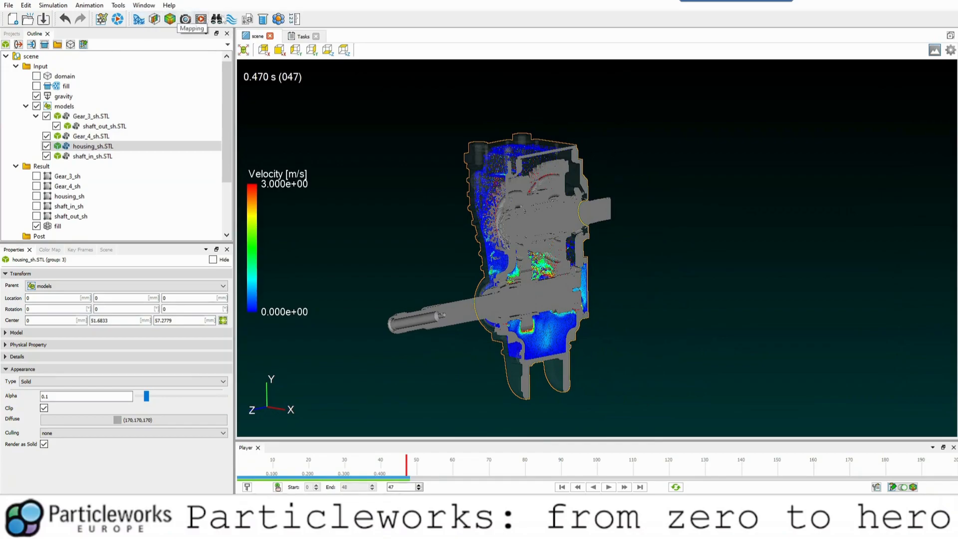
Start a mapping definition covering frames 18 to 48 and select the Number Density field.
left_click(170, 20)
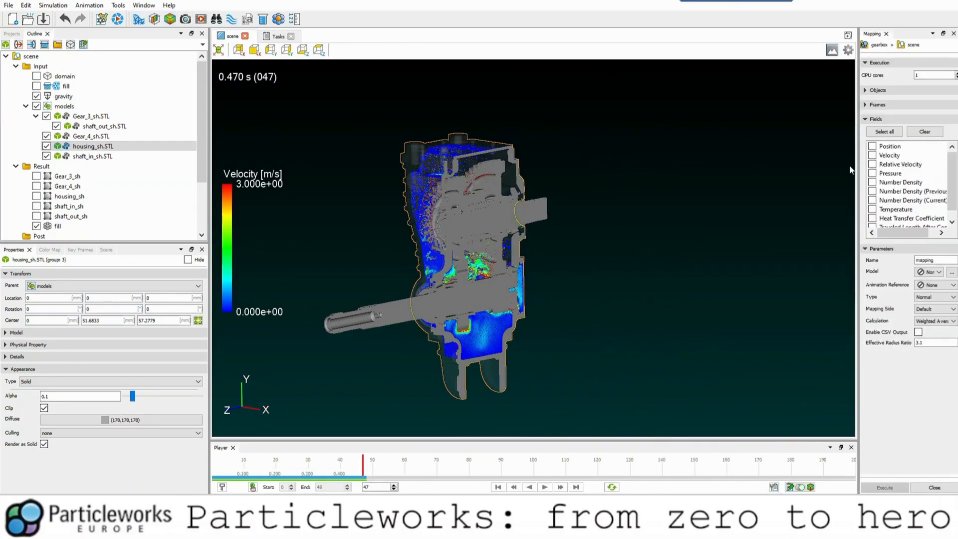
left_click_drag(859, 166, 705, 165)
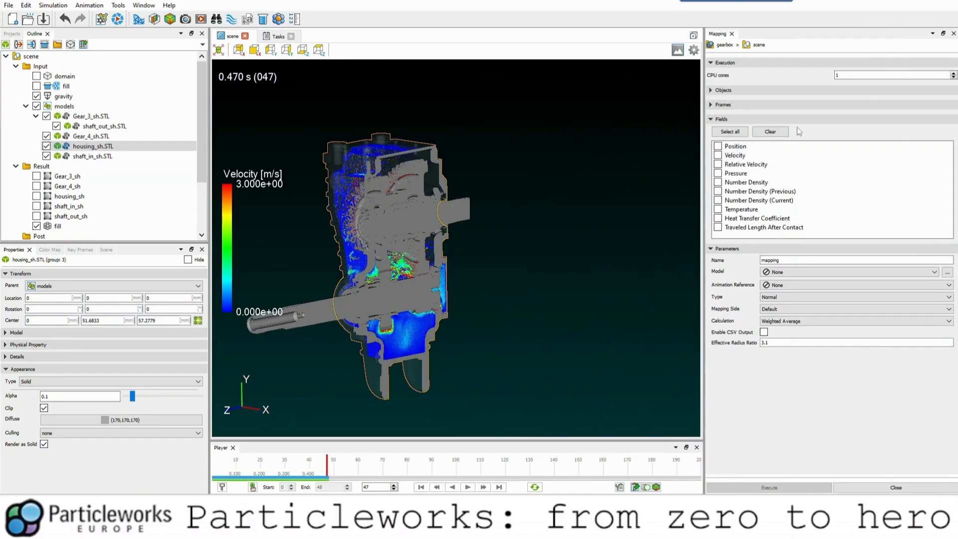
left_click(727, 106)
left_click(725, 118)
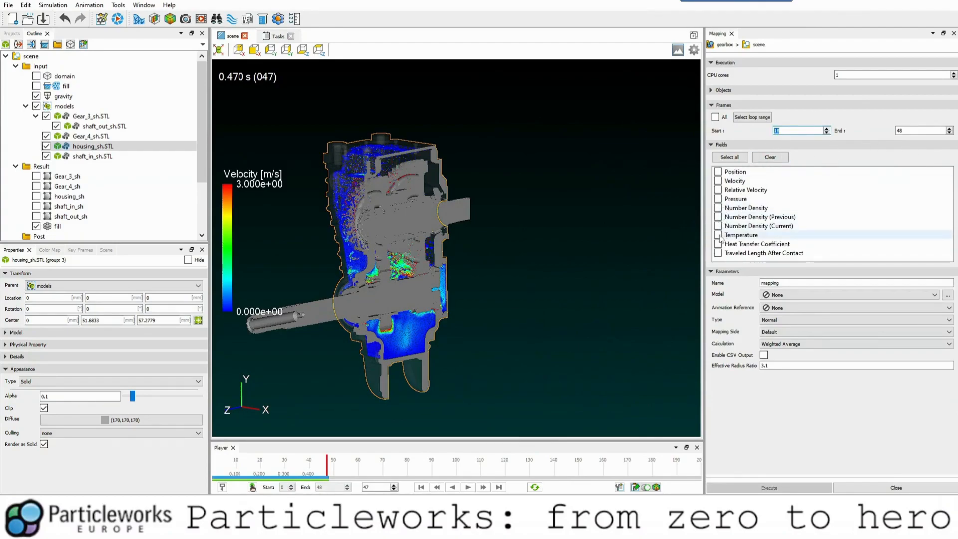
left_click(718, 207)
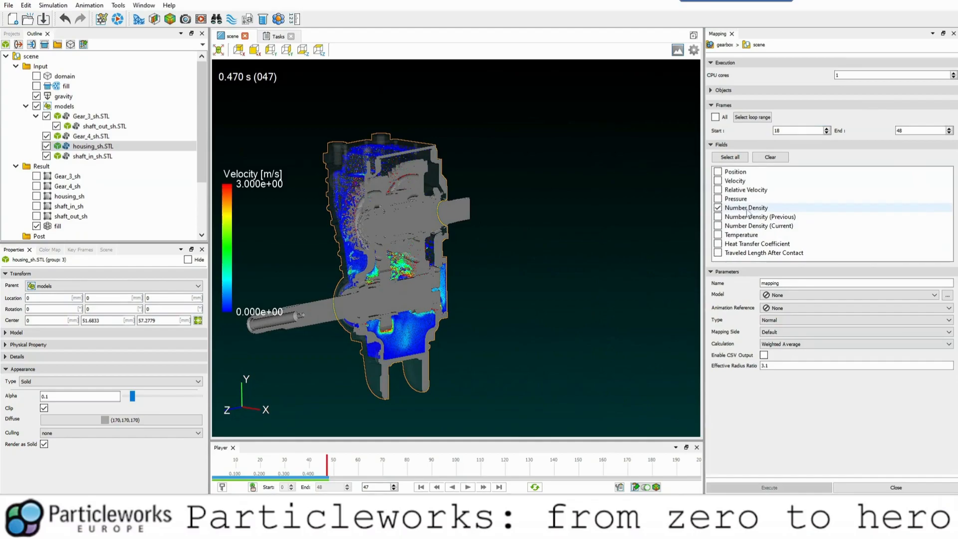
Set the mapping model to housing_sh_sub.stl and the mapping type to Average.
left_click(789, 295)
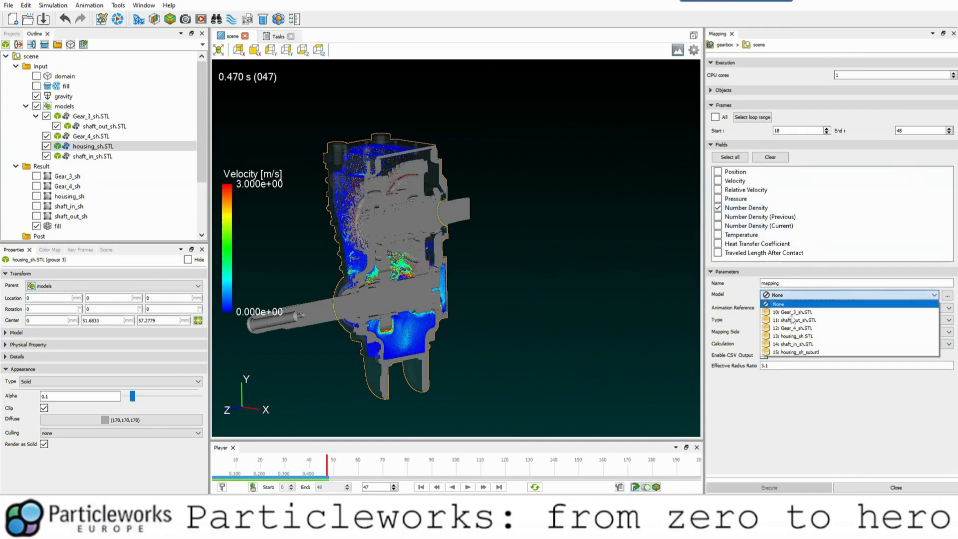
left_click(794, 352)
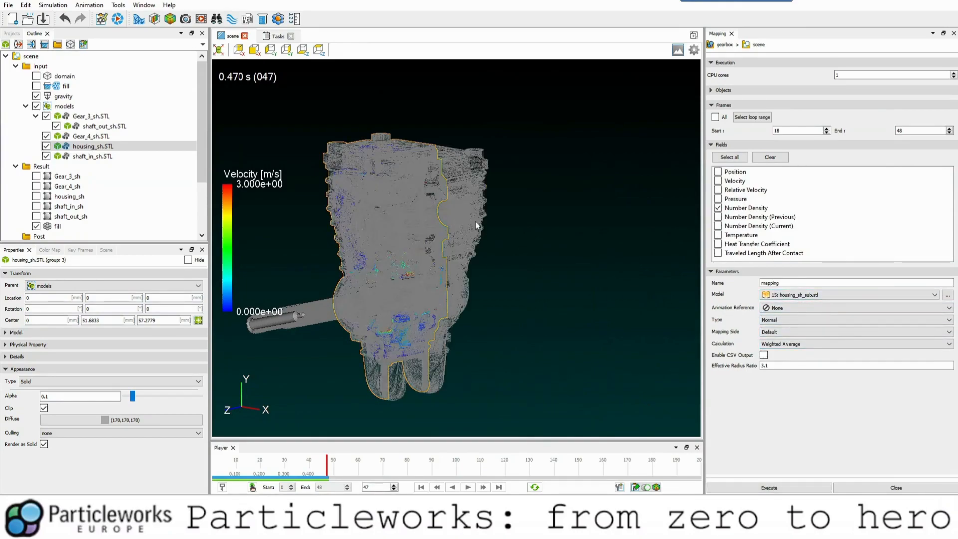
left_click(786, 323)
left_click(776, 331)
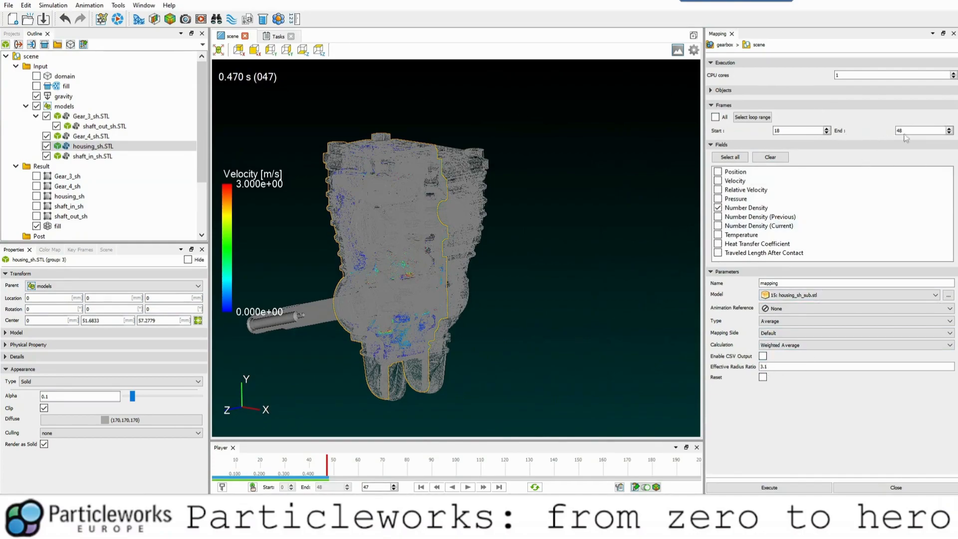
Enable Reset and Output at Intervals with an interval of 31, and execute the mapping.
left_click(763, 378)
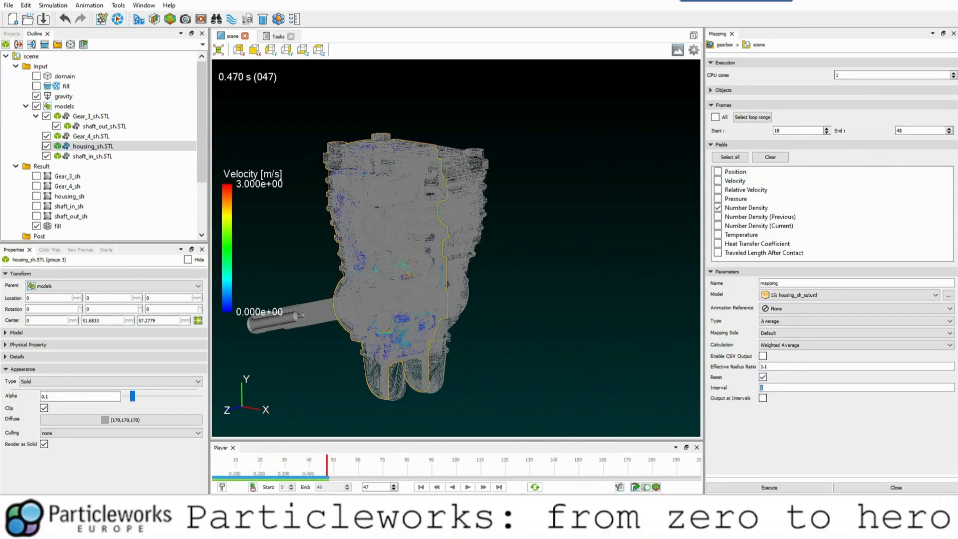
left_click(773, 488)
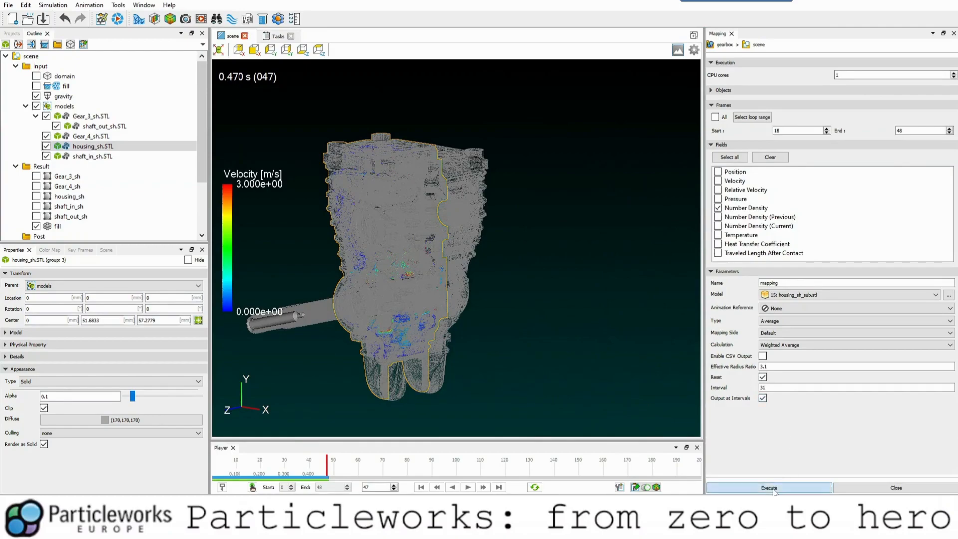
left_click(581, 266)
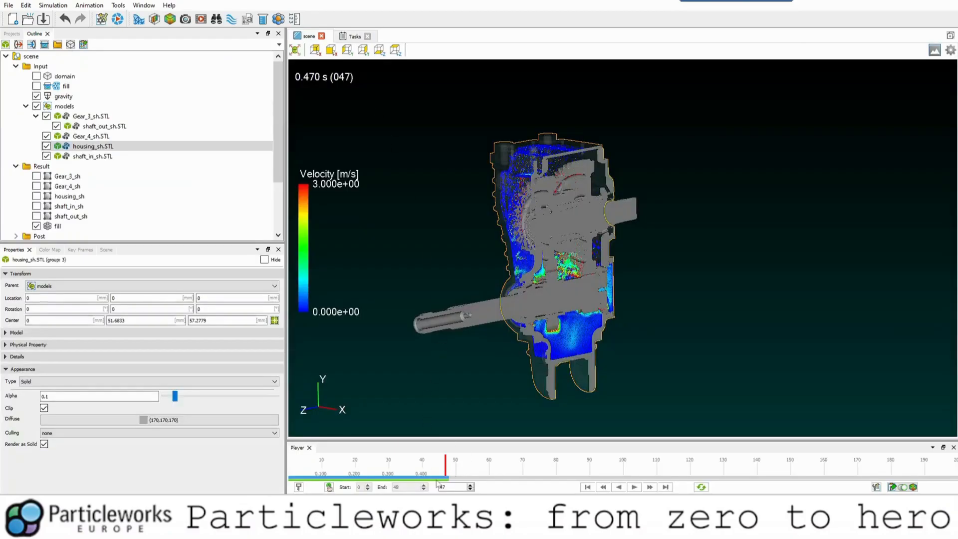
Check the mapping task's progress in the task list and return to the scene.
left_click(441, 487)
left_click(353, 38)
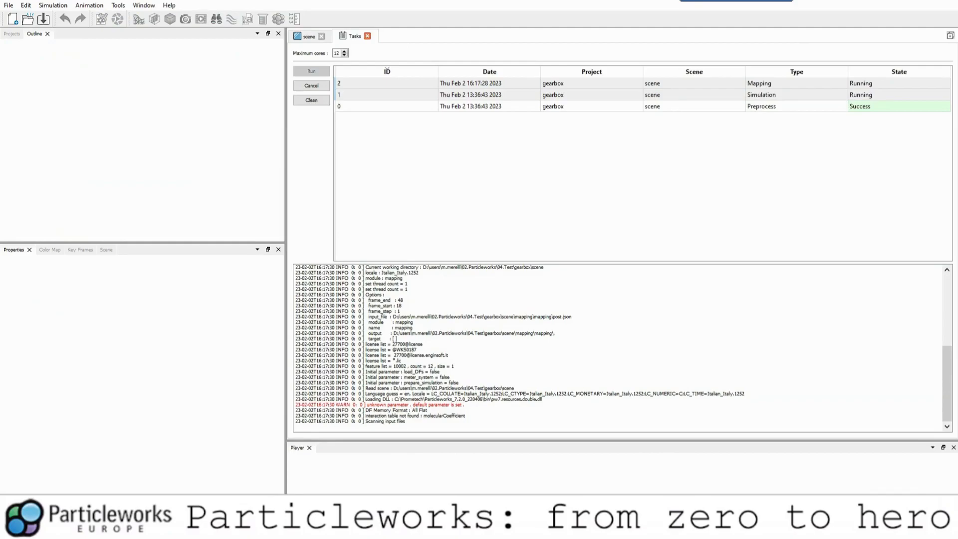
left_click(302, 37)
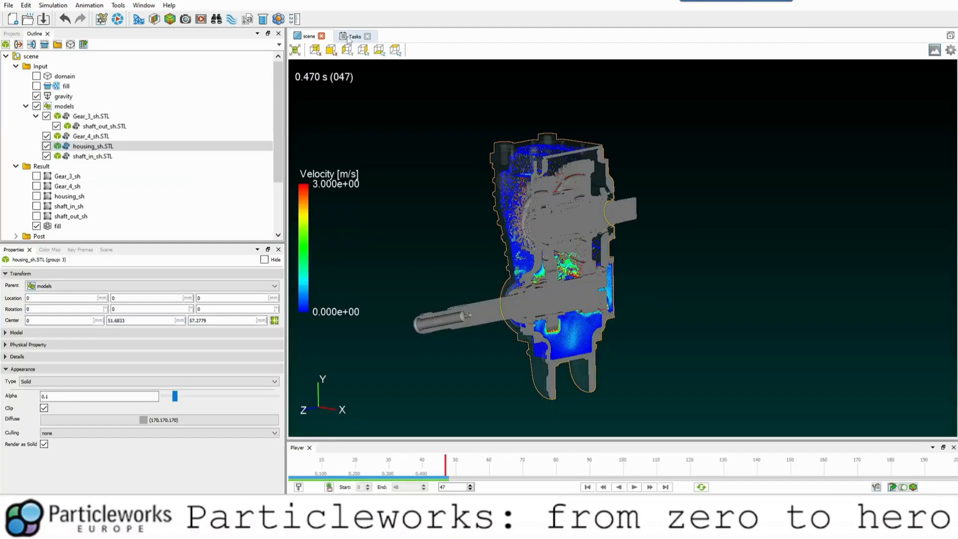
Hide the fill result particles and recheck the mapping task's log.
left_click(562, 275)
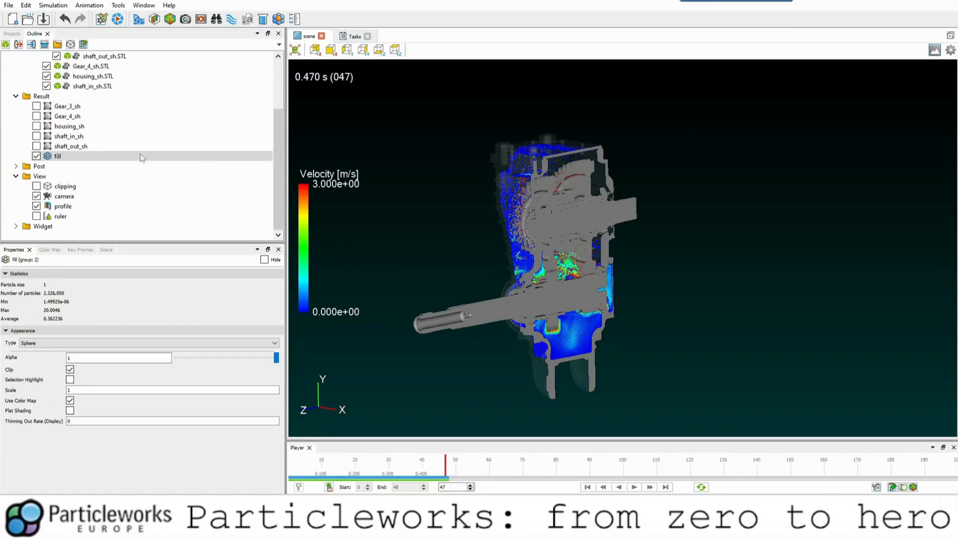
left_click(37, 156)
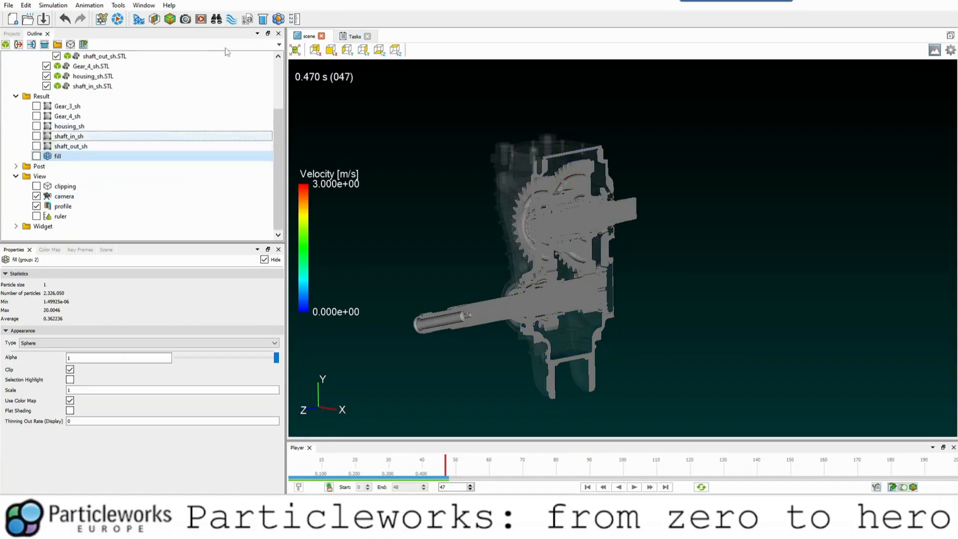
left_click(351, 37)
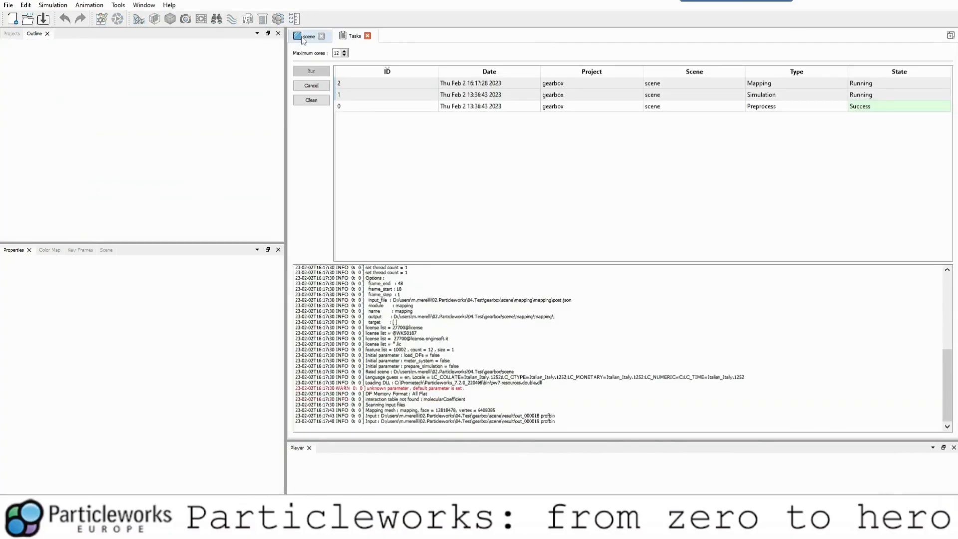
left_click(306, 37)
left_click(351, 36)
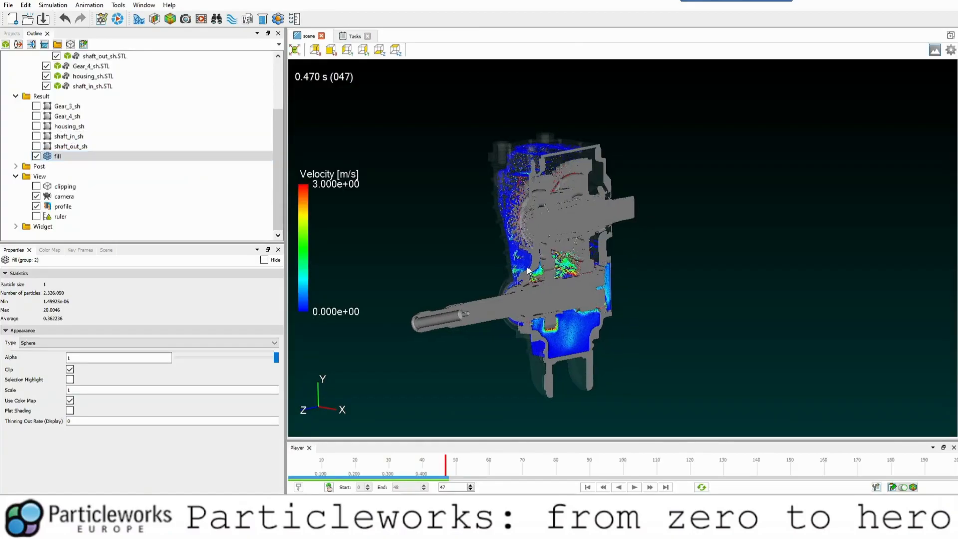
Examine the sectioned gearbox and its oil velocity distribution from several angles and close up.
left_click_drag(449, 222, 531, 268)
middle_click_drag(532, 268, 507, 252)
left_click_drag(507, 251, 480, 263)
scroll(480, 262, "up", 4)
middle_click_drag(481, 262, 709, 219)
scroll(595, 260, "up", 2)
middle_click_drag(620, 254, 562, 253)
mouse_move(562, 253)
left_mouse_down()
mouse_move(529, 254)
mouse_move(605, 257)
mouse_move(500, 239)
mouse_move(588, 269)
mouse_move(559, 259)
left_mouse_up()
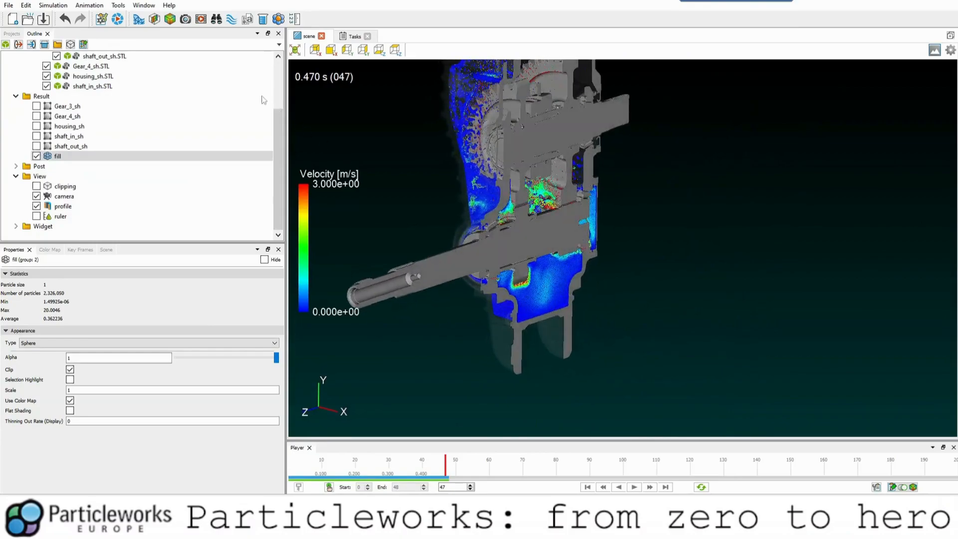
Start a probe definition, select all fields for output, and add a probe region.
left_click(214, 21)
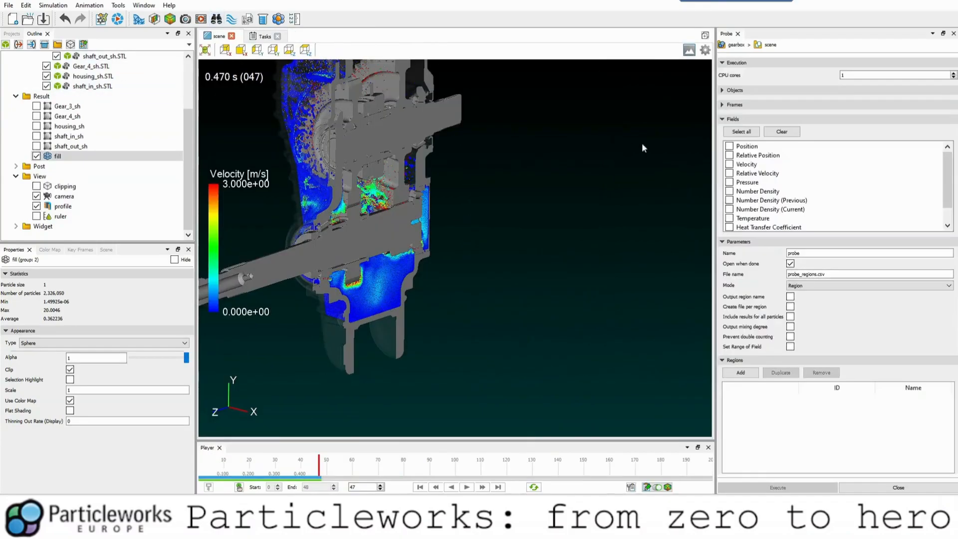
left_click(741, 131)
left_click_drag(458, 221, 393, 155)
left_click_drag(462, 208, 440, 189)
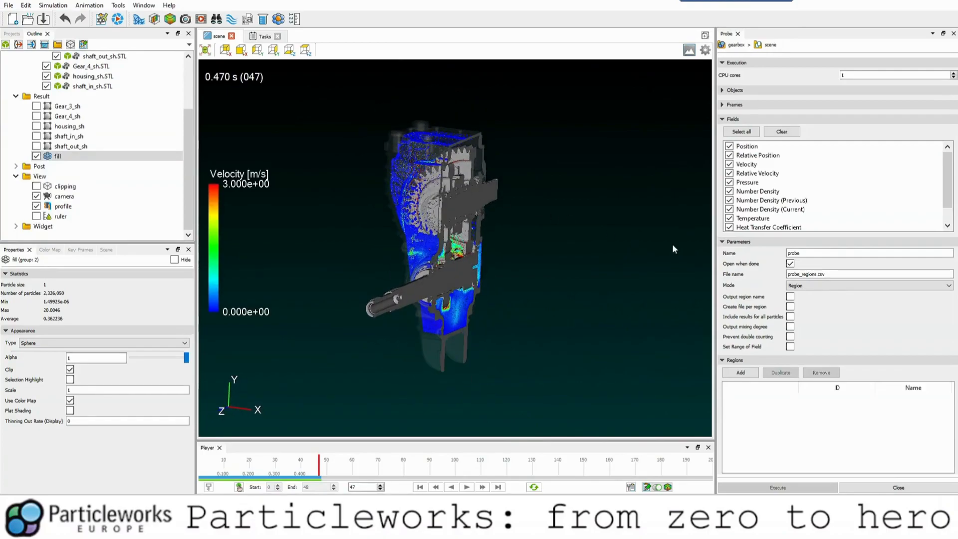
left_click(741, 373)
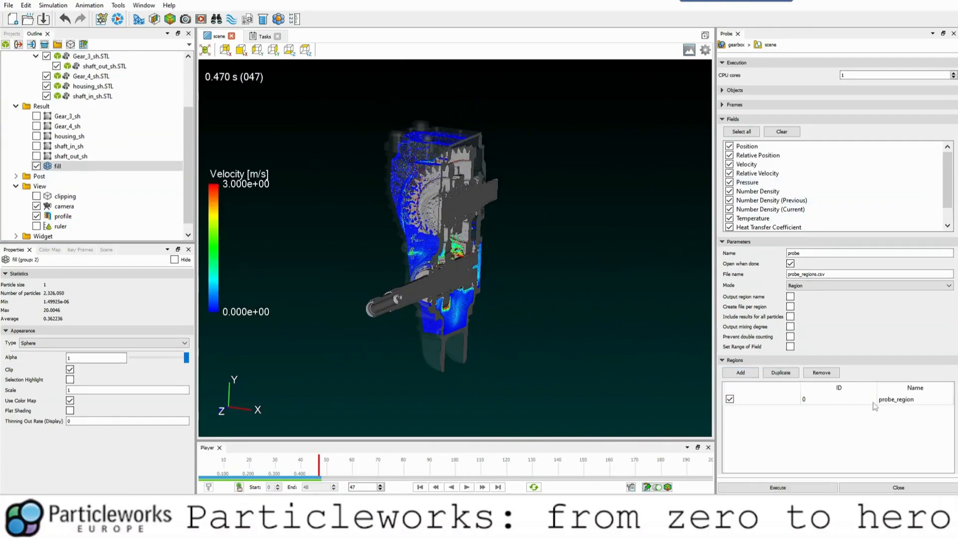
Set the probe region's box size to 50 × 50 × 50 mm.
double_click(894, 402)
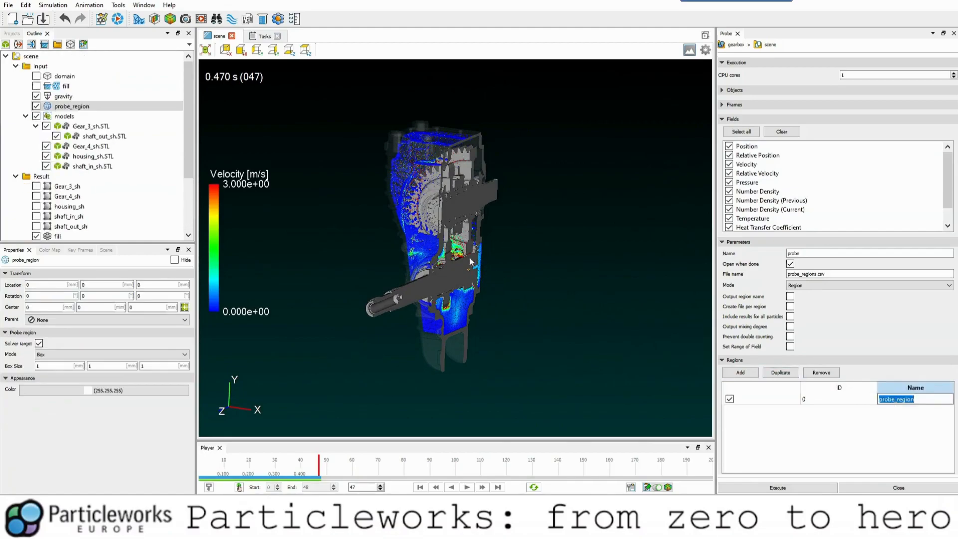
left_click(70, 366)
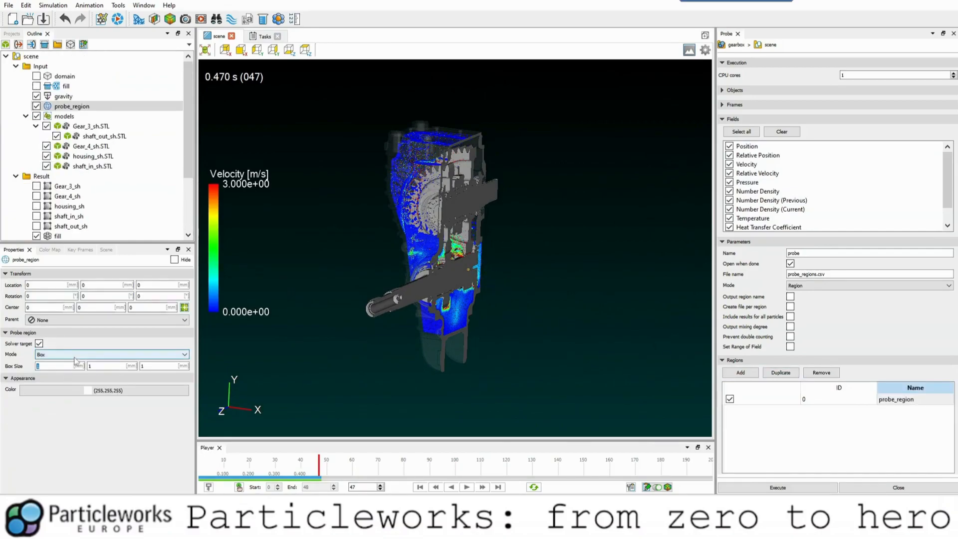
type("50")
key("Tab")
type("50")
key("Tab")
type("50")
key("Tab")
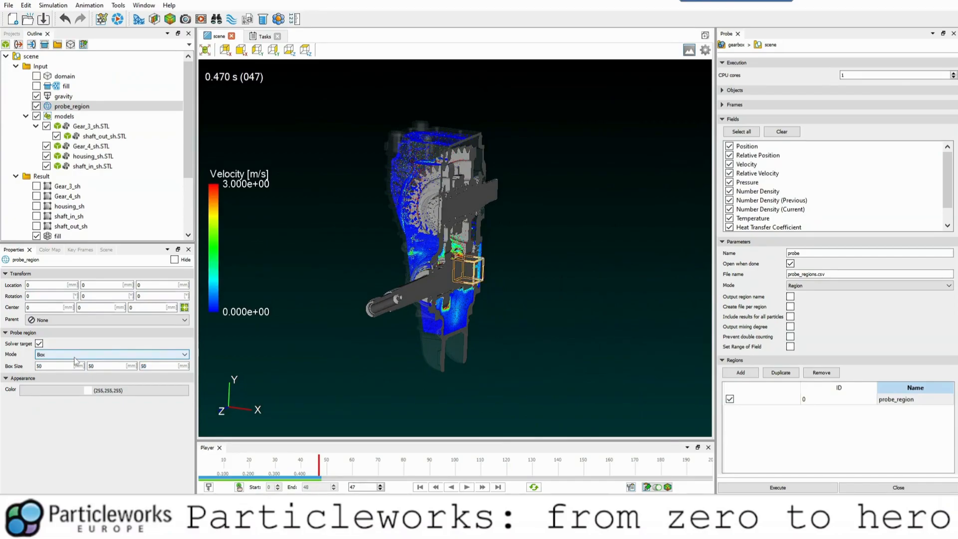
Show the transform gizmo and raise the probe box to the upper part of the gearbox.
left_click_drag(462, 293, 405, 306)
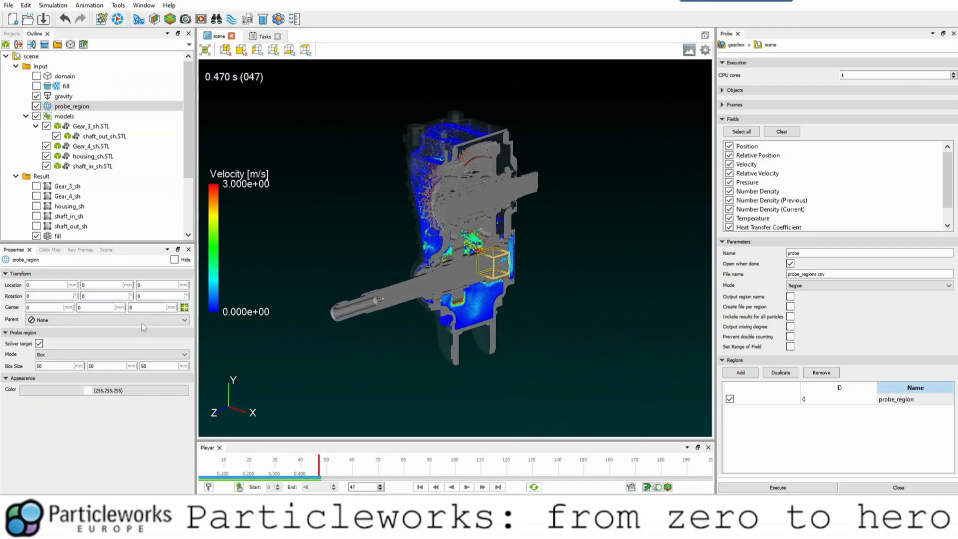
left_click(104, 251)
left_click(10, 312)
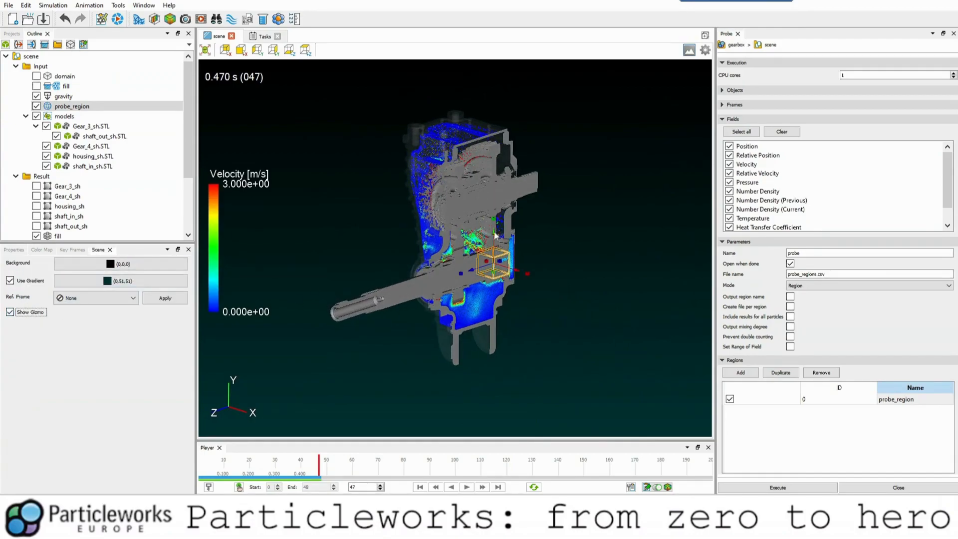
left_click_drag(494, 234, 479, 124)
left_click_drag(307, 304, 329, 306)
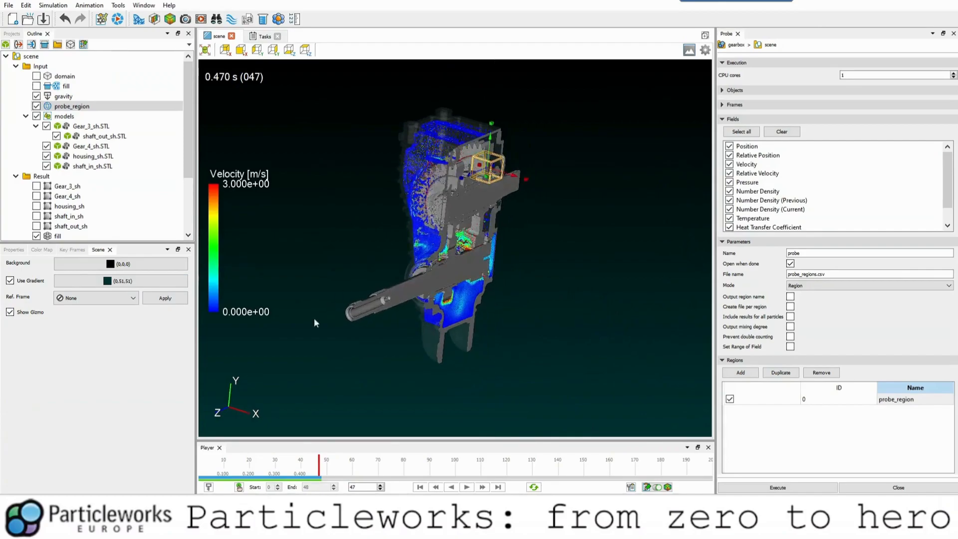
Enlarge the probe box along X and Y so it encloses the upper part of the gearbox.
left_click(306, 50)
left_click_drag(440, 186, 371, 186)
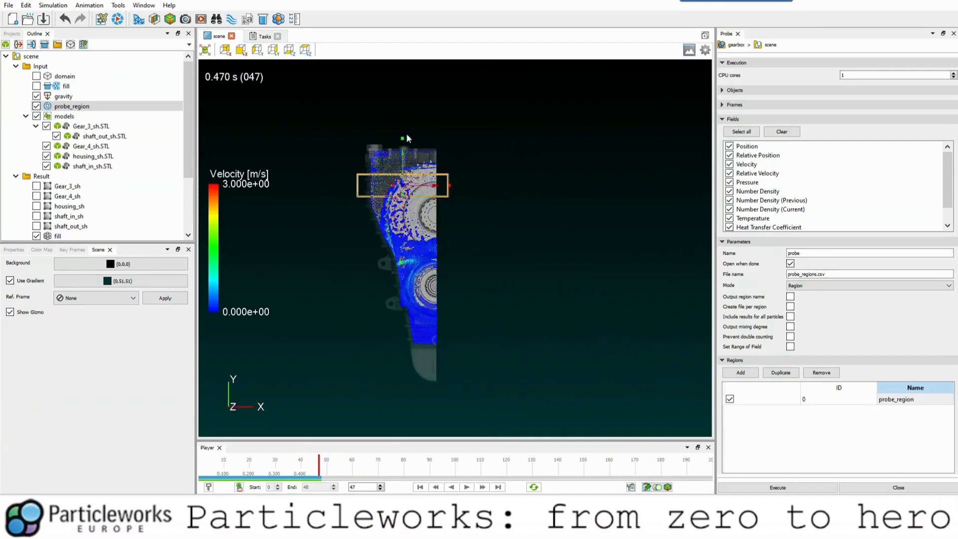
left_click_drag(402, 136, 400, 100)
left_click_drag(449, 167, 544, 174)
left_click_drag(447, 176, 447, 187)
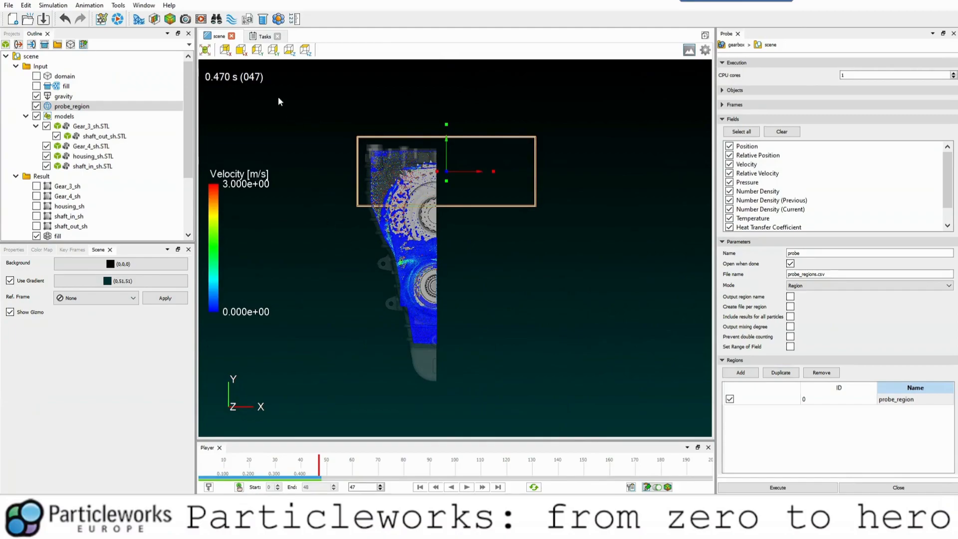
Extend the probe box along Z to span the housing's full depth, and inspect its coverage from several angles.
left_click(244, 52)
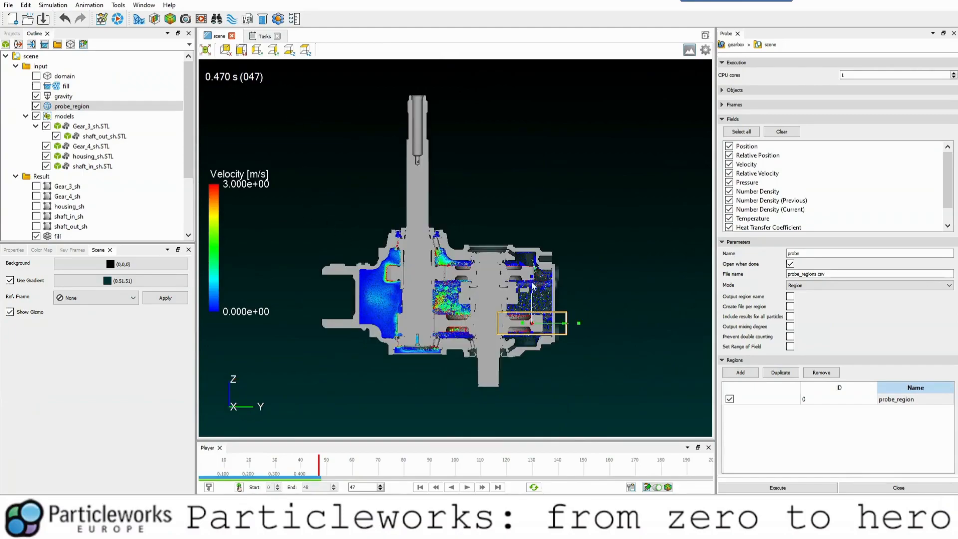
left_click_drag(532, 280, 532, 208)
left_click_drag(535, 297, 508, 307)
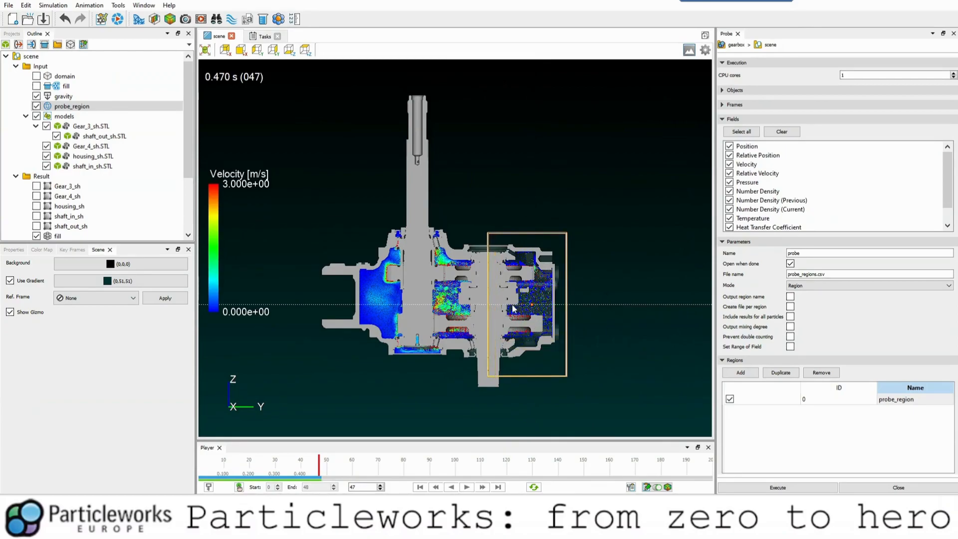
left_click_drag(585, 361, 396, 313)
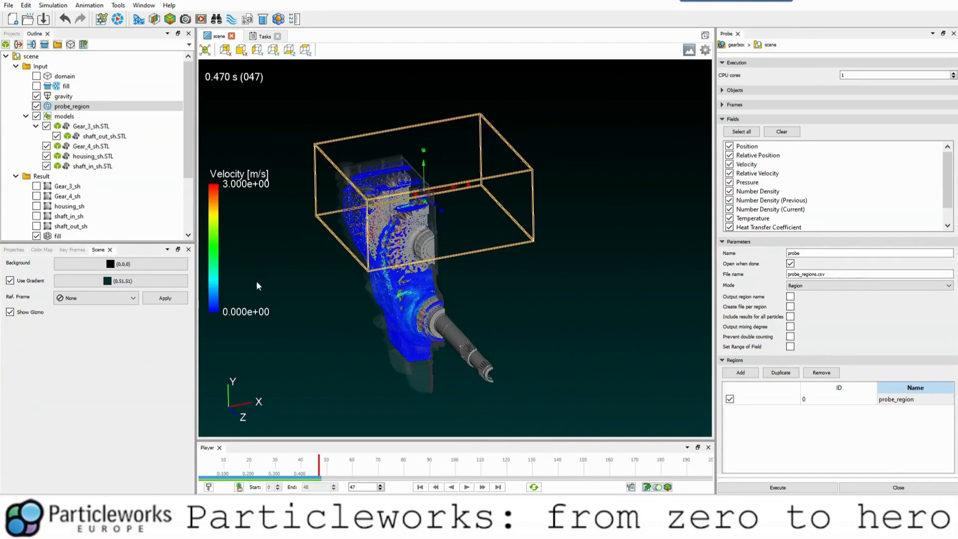
left_click_drag(377, 348, 472, 304)
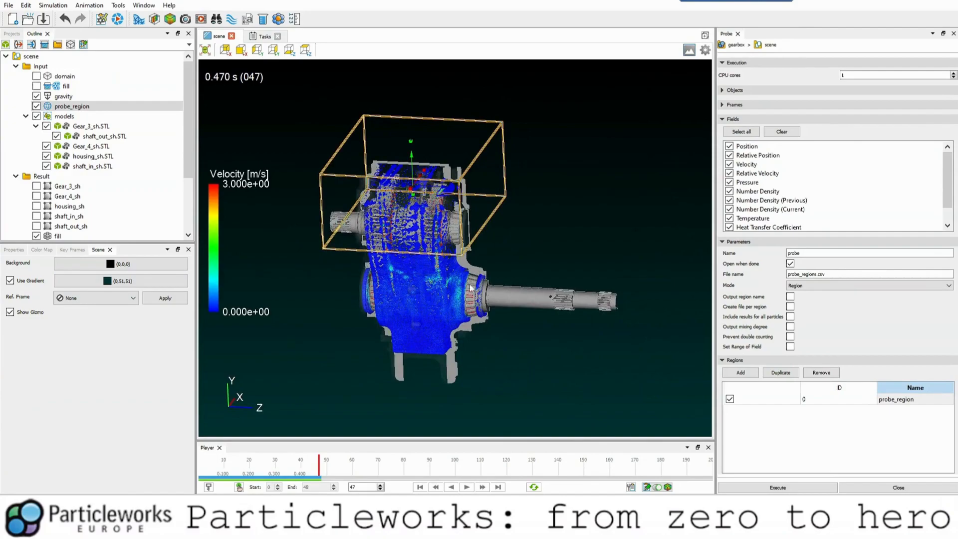
Run the probe with region name output and results for all particles included.
scroll(472, 294, "up", 4)
mouse_move(482, 302)
left_mouse_down()
mouse_move(499, 325)
mouse_move(493, 296)
left_mouse_up()
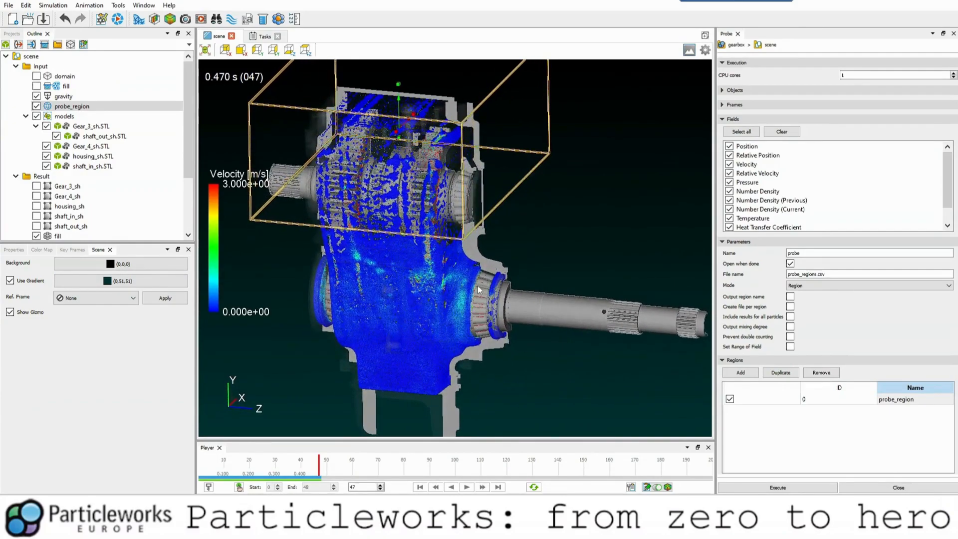
left_click_drag(496, 308, 393, 325)
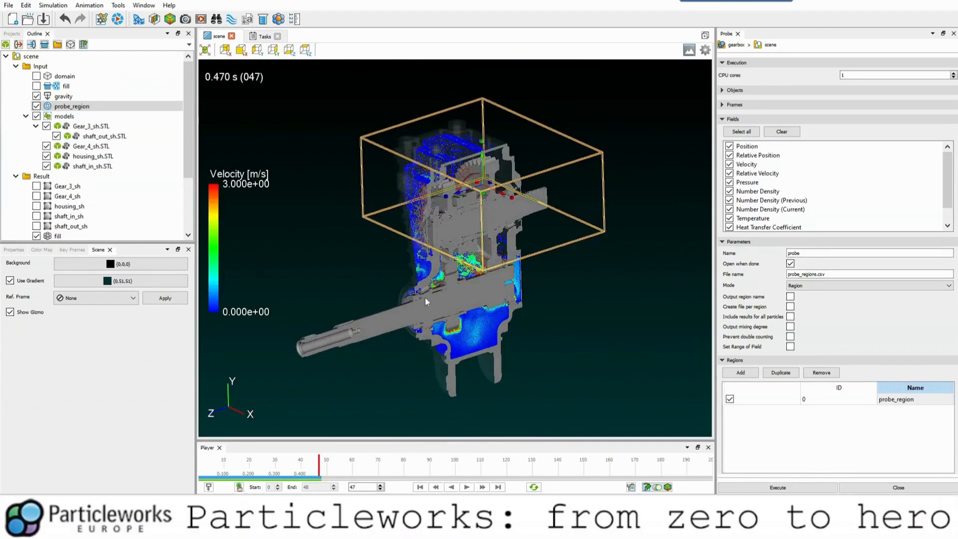
left_click(791, 297)
left_click(791, 317)
left_click(778, 488)
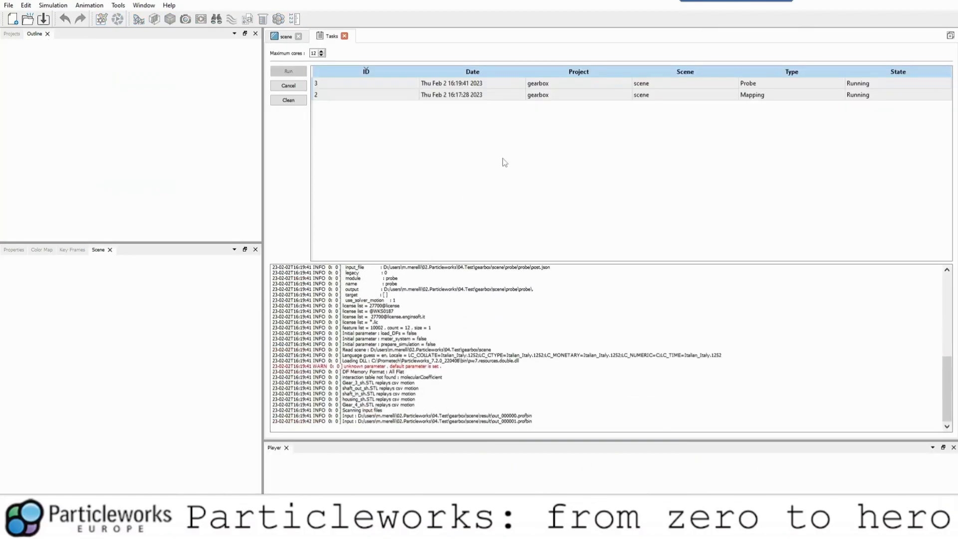
Check the mapping task's log, return to the scene and hide the probe region.
left_click(523, 98)
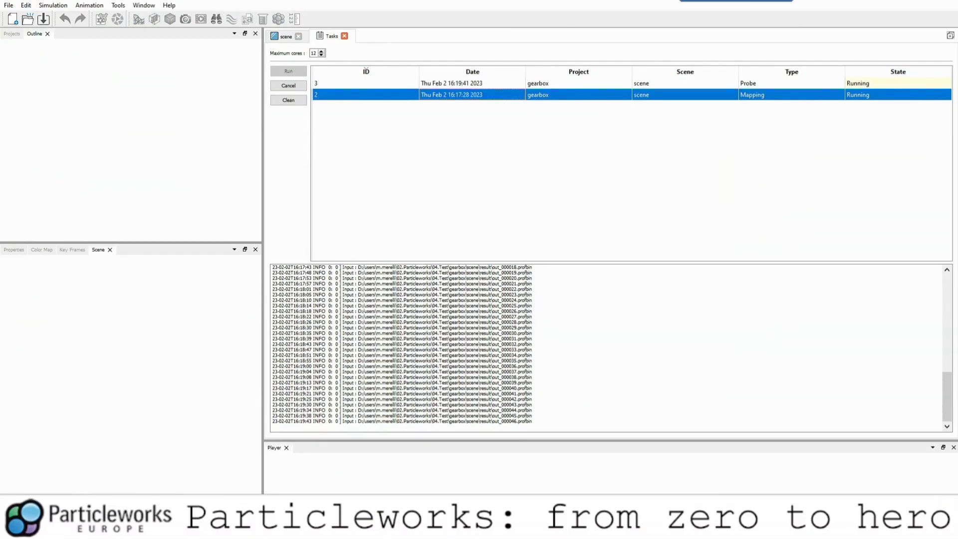
left_click(278, 39)
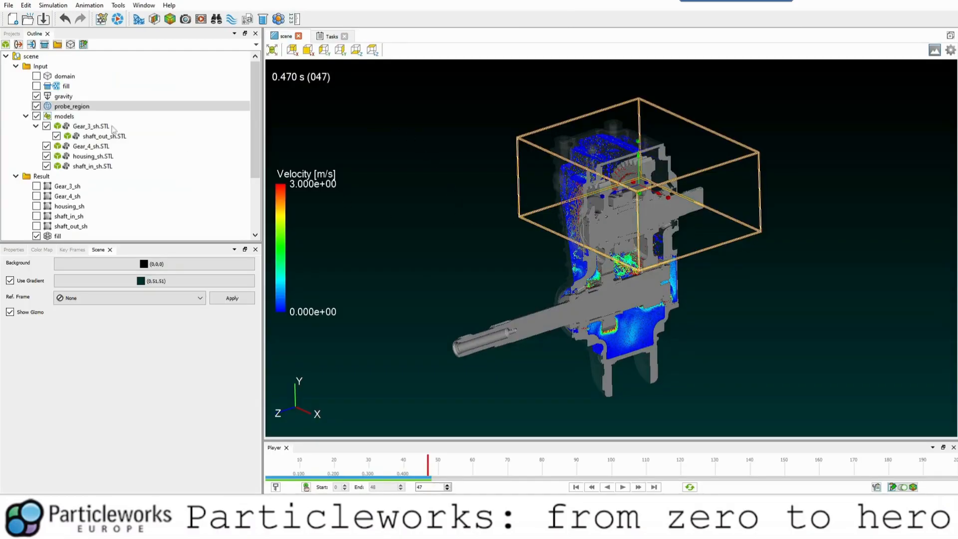
left_click(57, 109)
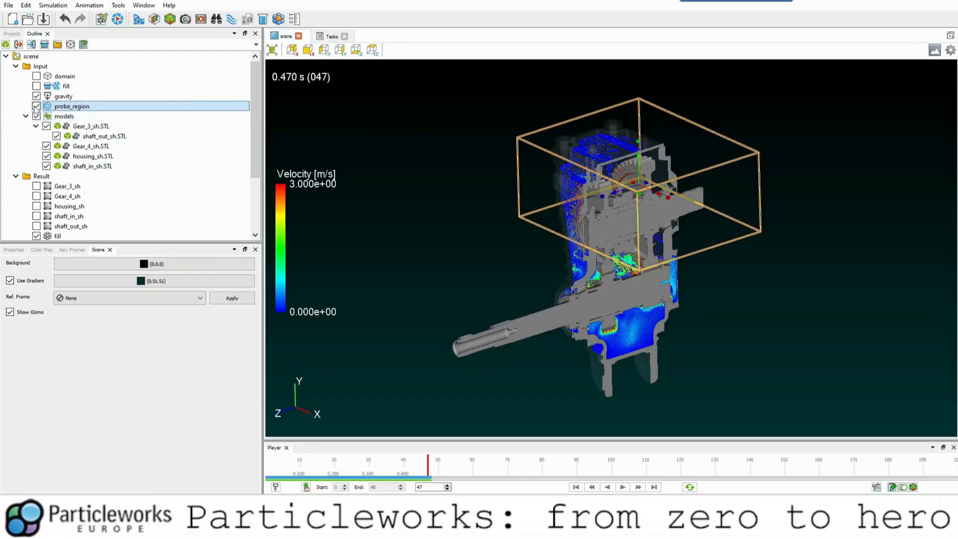
left_click(37, 106)
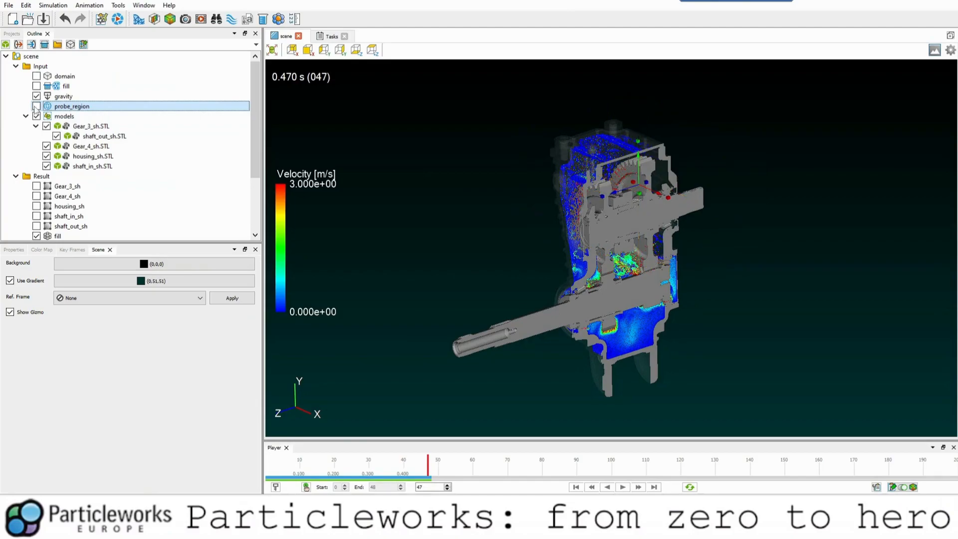
left_click(67, 238)
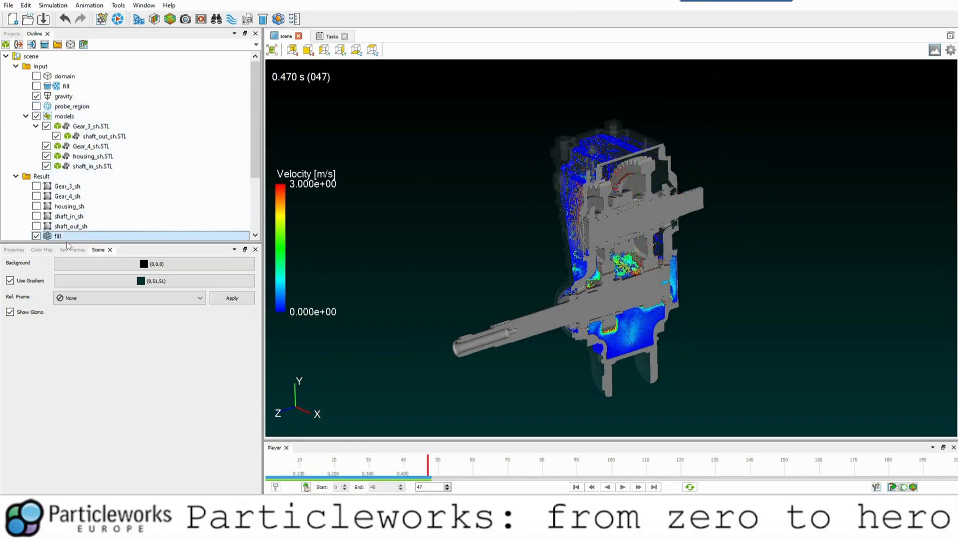
left_click(634, 328)
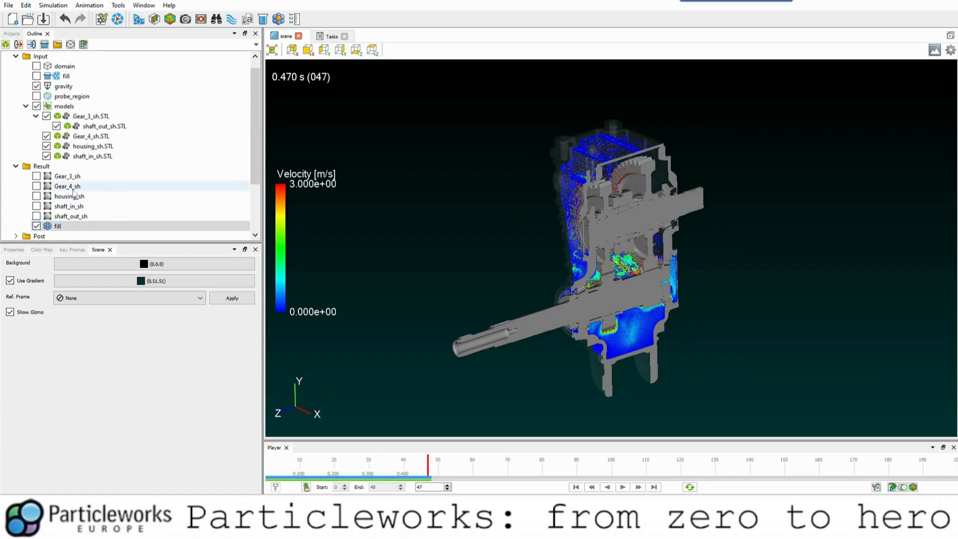
Disable and hide the profile section to view the whole gearbox.
scroll(74, 188, "down", 2)
left_click(72, 217)
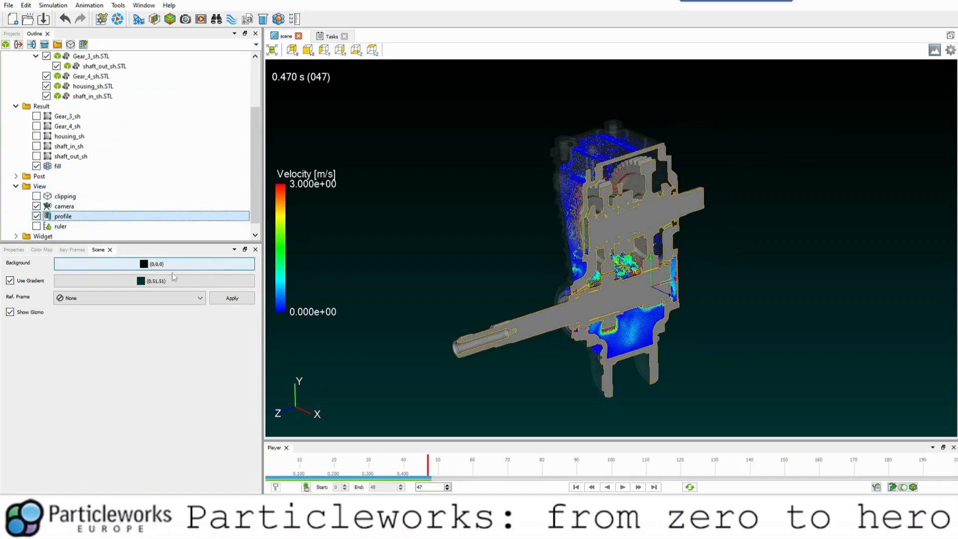
left_click(15, 250)
left_click(211, 259)
left_click(242, 259)
middle_click_drag(501, 257, 458, 241)
left_click(439, 236)
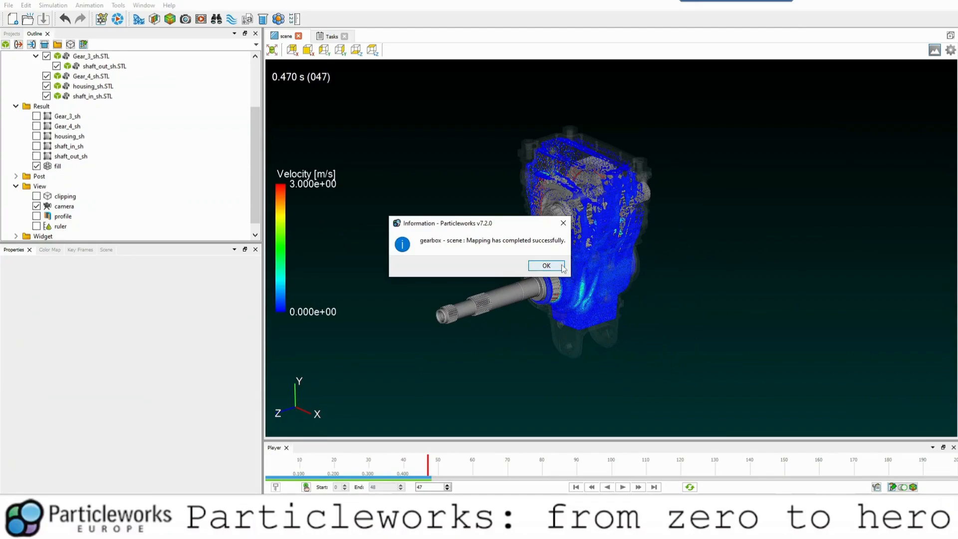
Hide the fill particles and set the color map to Number Density with a maximum of 60.
left_click(549, 267)
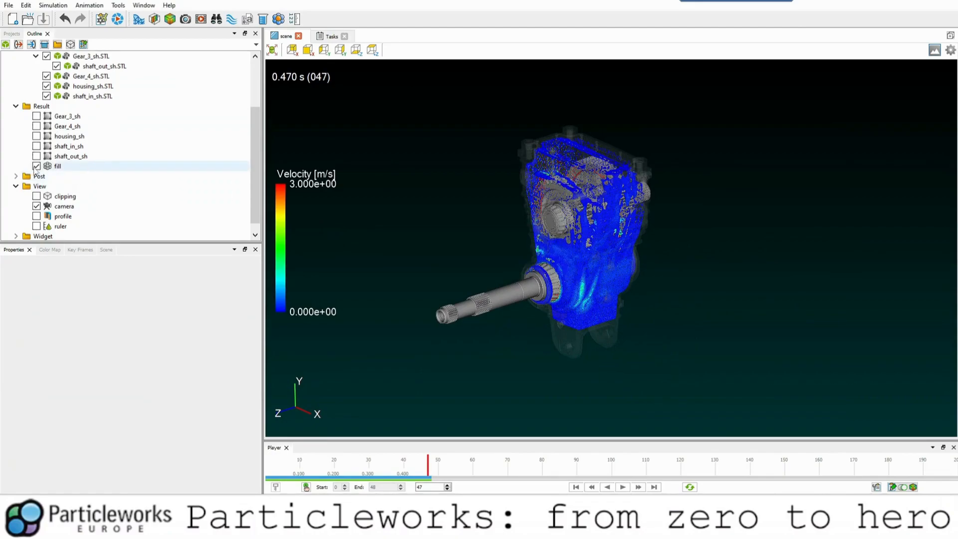
left_click(37, 167)
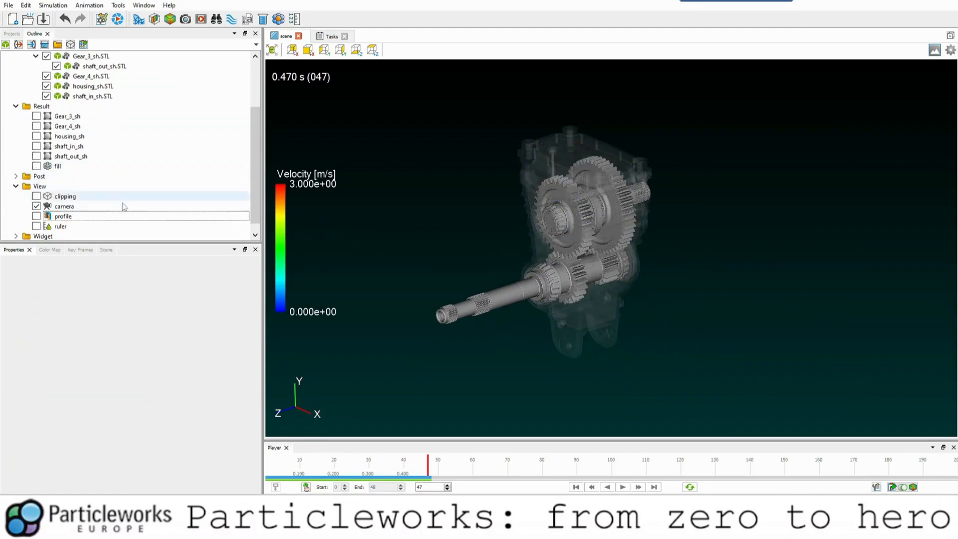
left_click(50, 250)
left_click(63, 287)
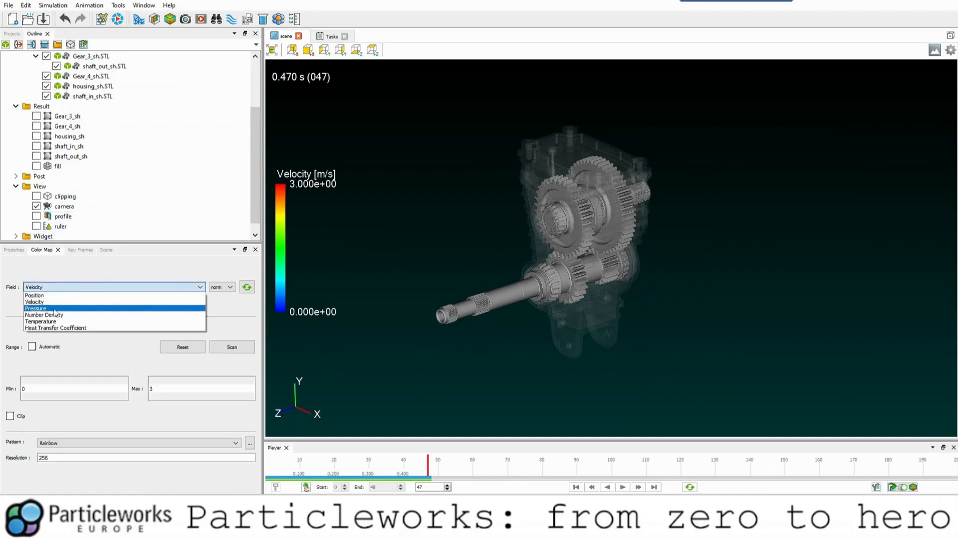
left_click(53, 315)
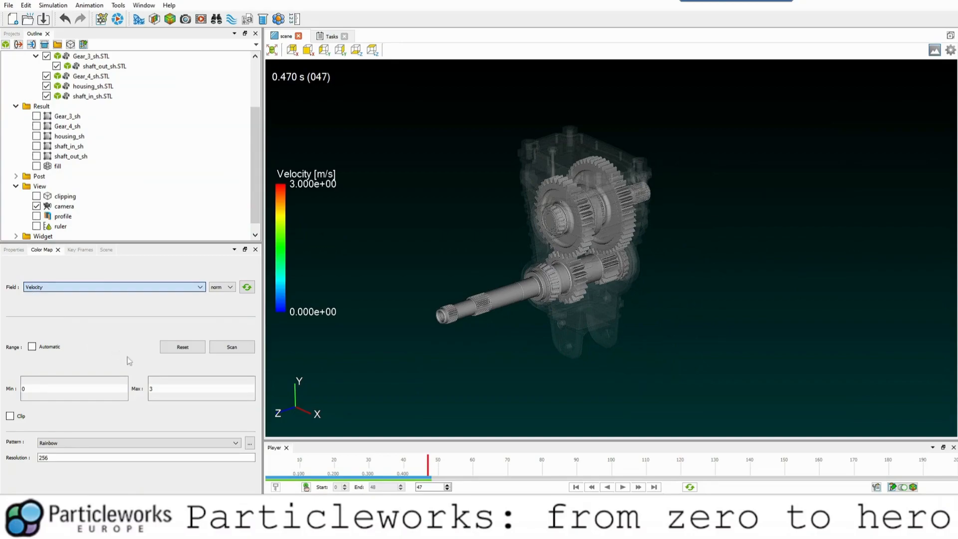
double_click(151, 389)
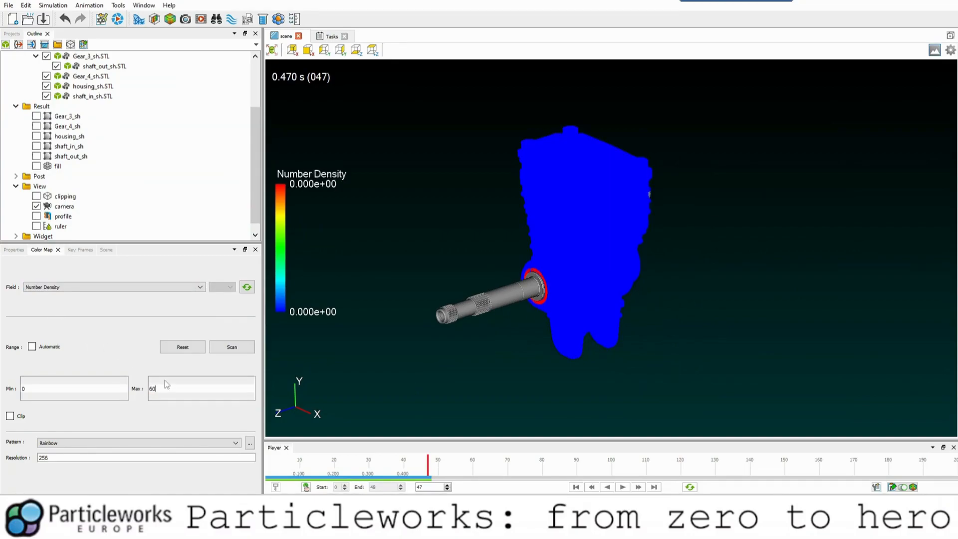
key("Return")
Enable and show the profile section, and inspect the mapped number density inside the cut gearbox.
left_click(63, 216)
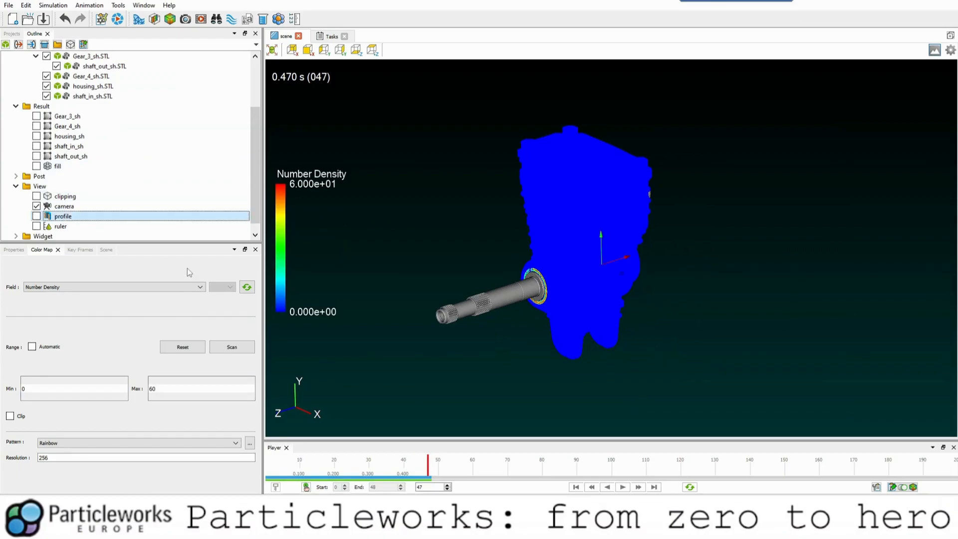
left_click(14, 249)
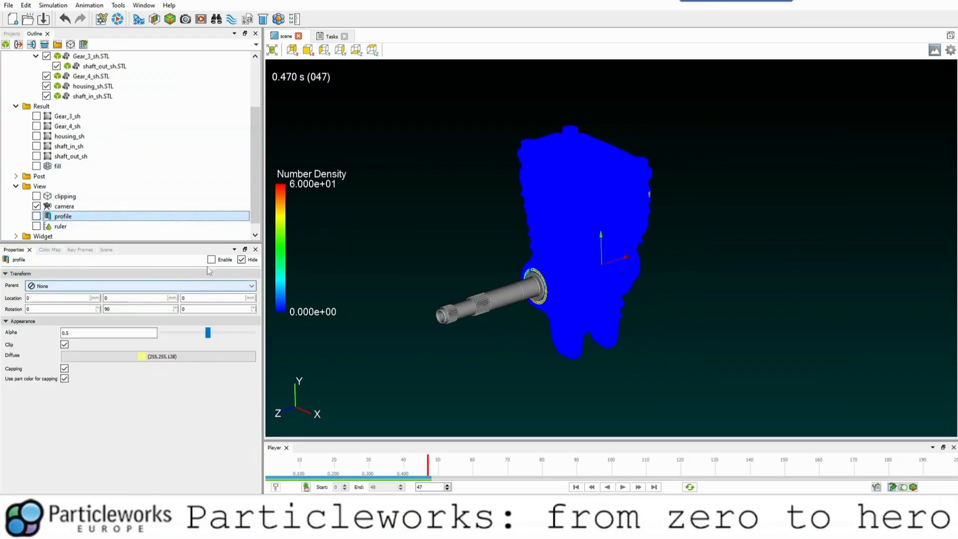
left_click(211, 259)
left_click(241, 260)
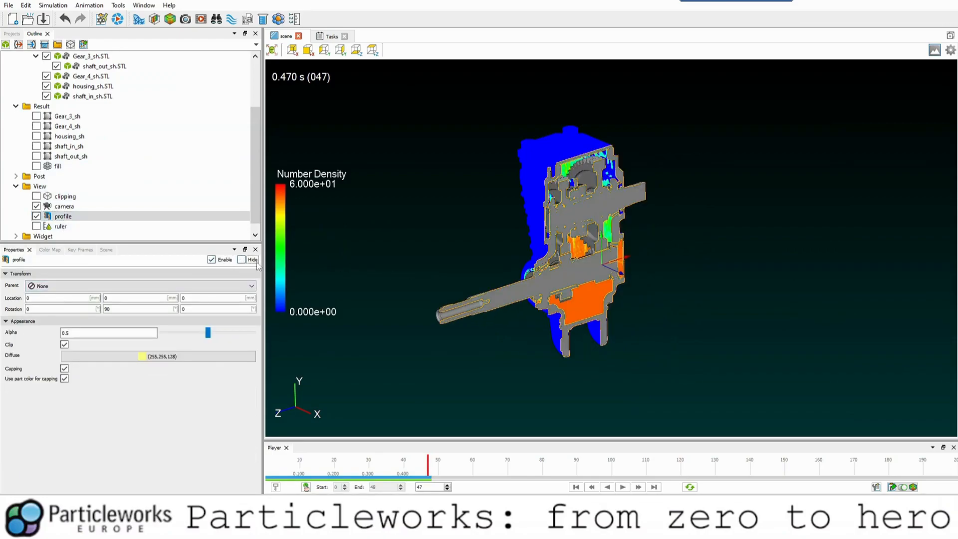
left_click(456, 232)
left_click_drag(460, 230, 541, 262)
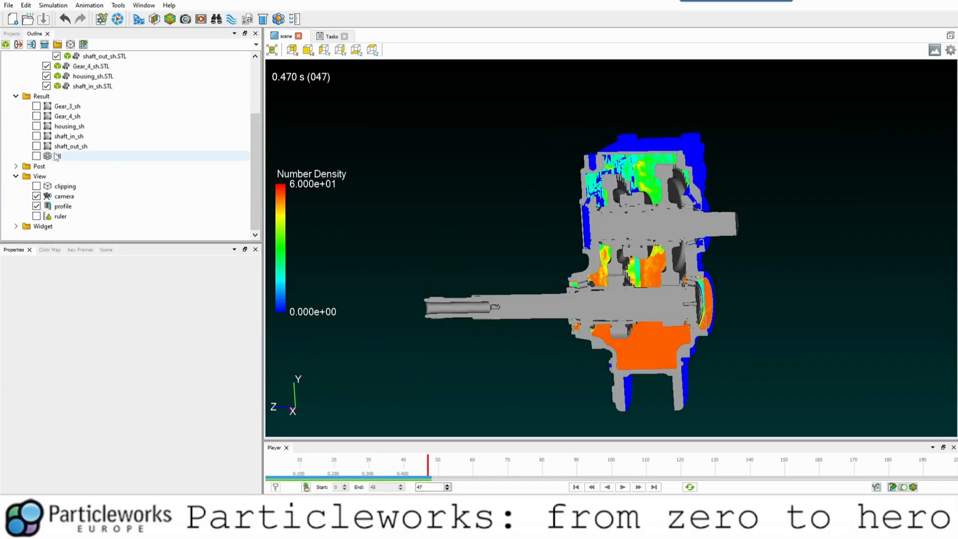
scroll(65, 158, "up", 2)
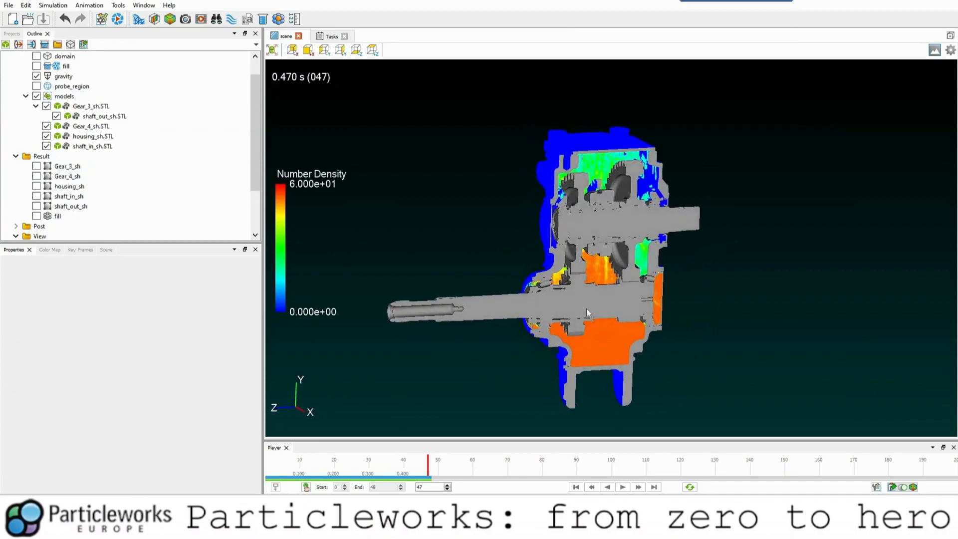
left_click_drag(604, 306, 475, 303)
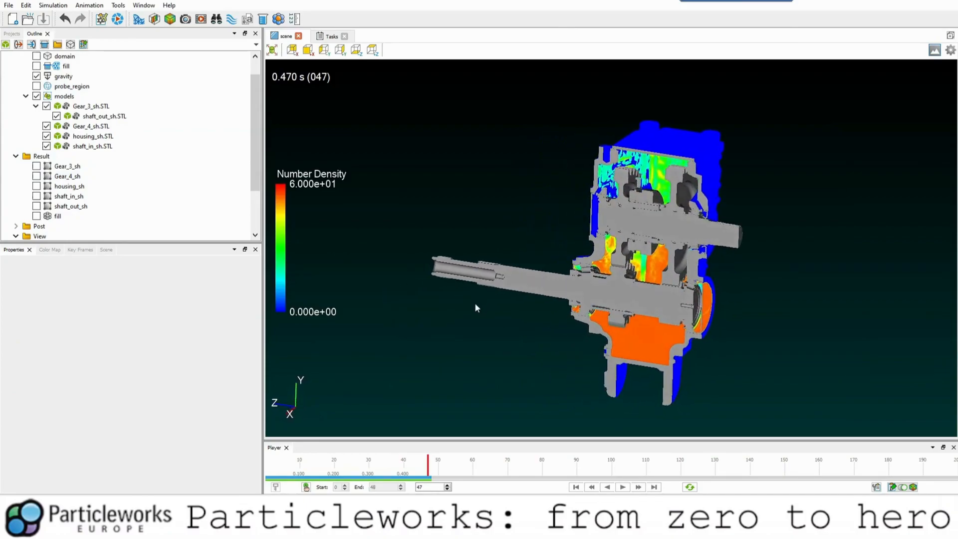
Turn on Multiply time ratio and Show only mapped triangles for the mapping result.
left_click(659, 164)
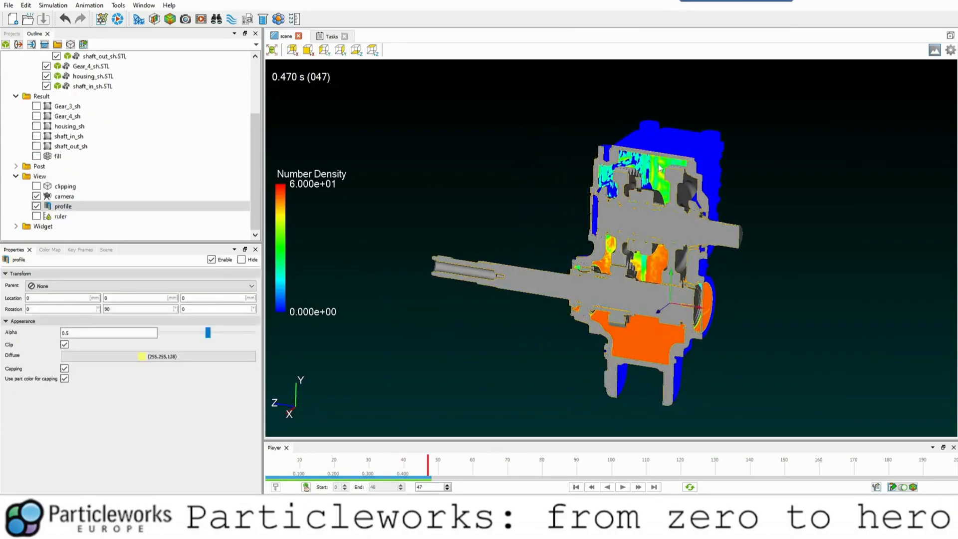
left_click(658, 163)
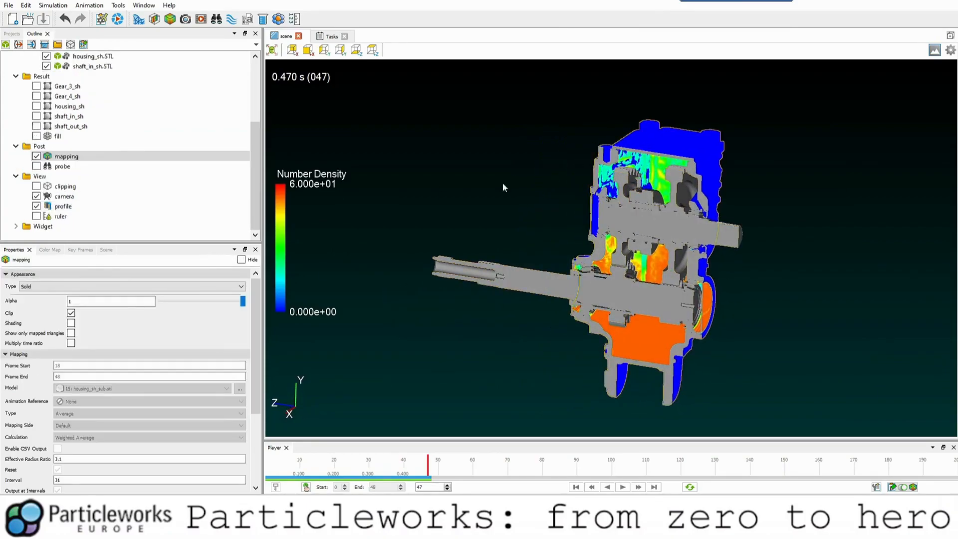
left_click(70, 343)
left_click(71, 333)
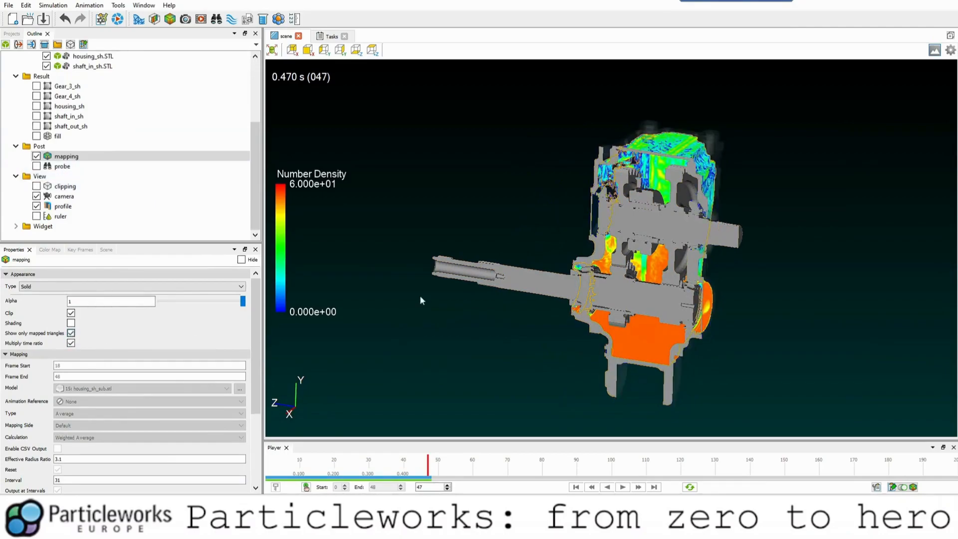
Examine the averaged number density mapped on the housing walls from several angles.
left_click_drag(422, 300, 516, 279)
scroll(489, 269, "down", 2)
left_click_drag(550, 295, 654, 295)
middle_click_drag(530, 287, 482, 268)
left_click_drag(481, 268, 505, 282)
middle_click_drag(525, 274, 528, 295)
left_click_drag(528, 299, 499, 282)
left_click_drag(596, 299, 639, 168)
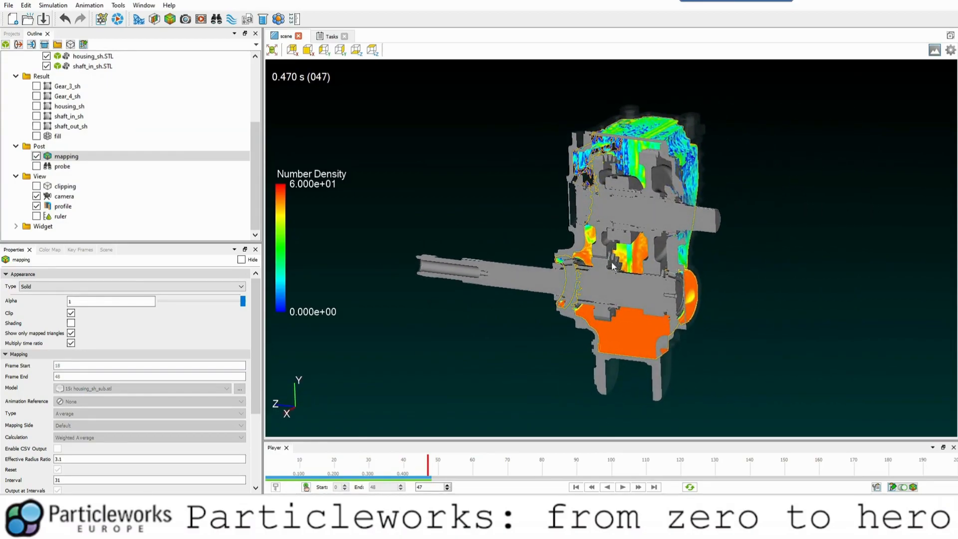
left_click_drag(573, 274, 490, 216)
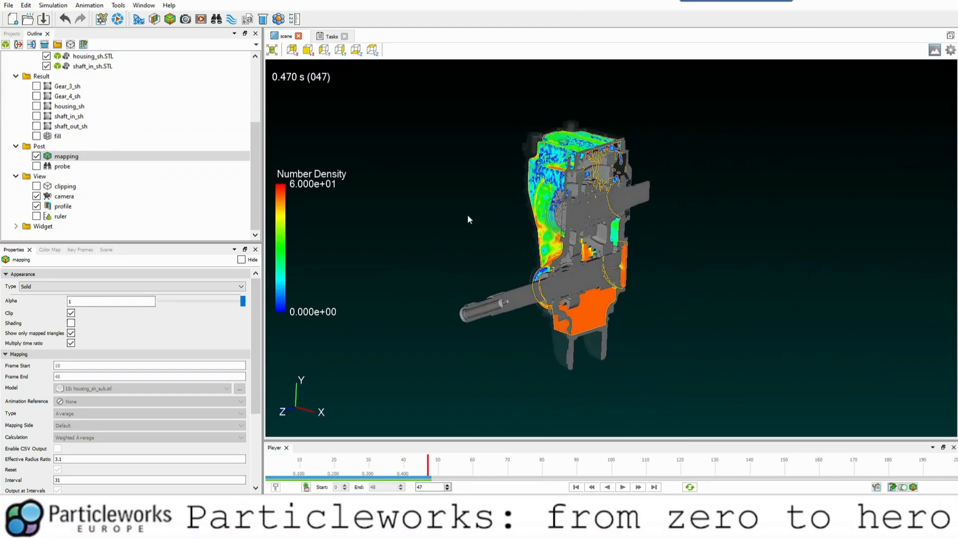
scroll(91, 136, "up", 4)
scroll(86, 150, "down", 4)
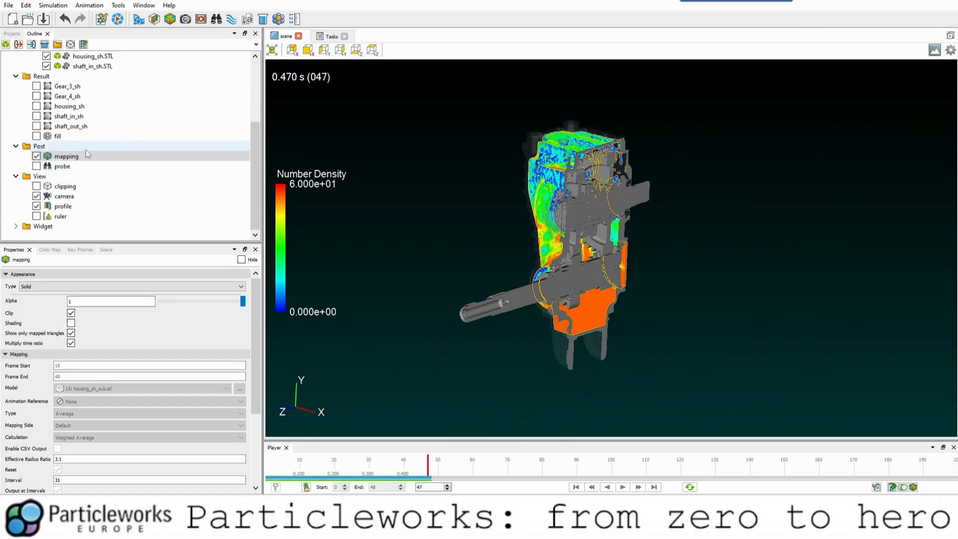
Open the directory that holds the probe result's output files.
left_click(60, 167)
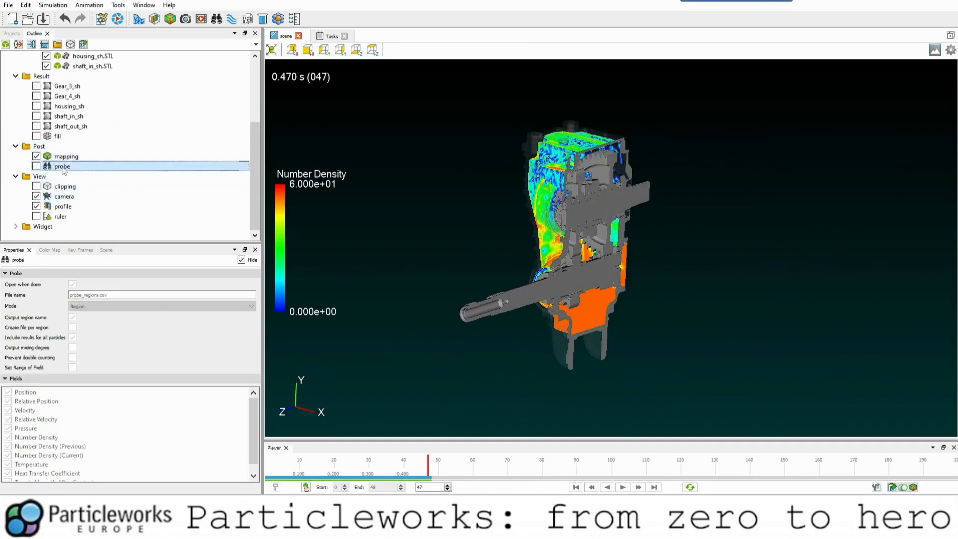
right_click(63, 171)
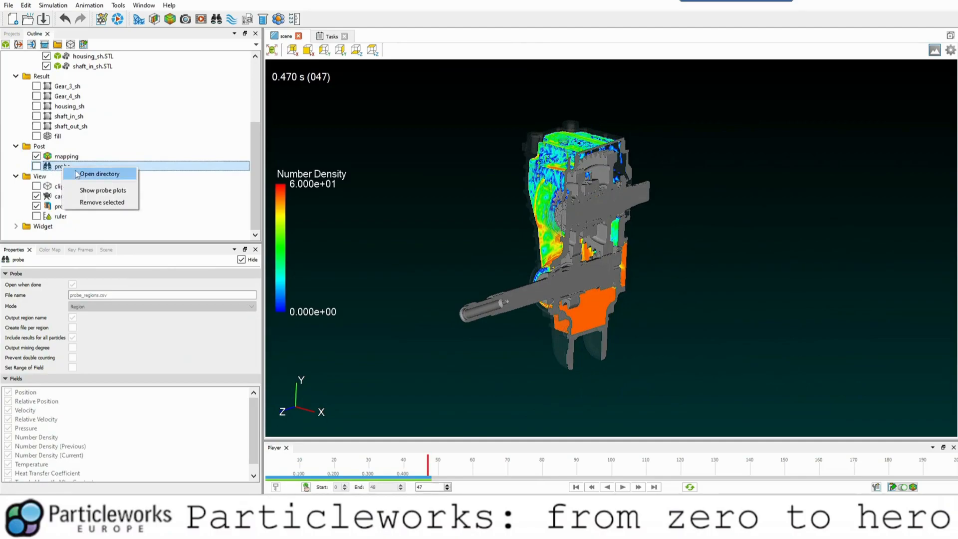
left_click(98, 174)
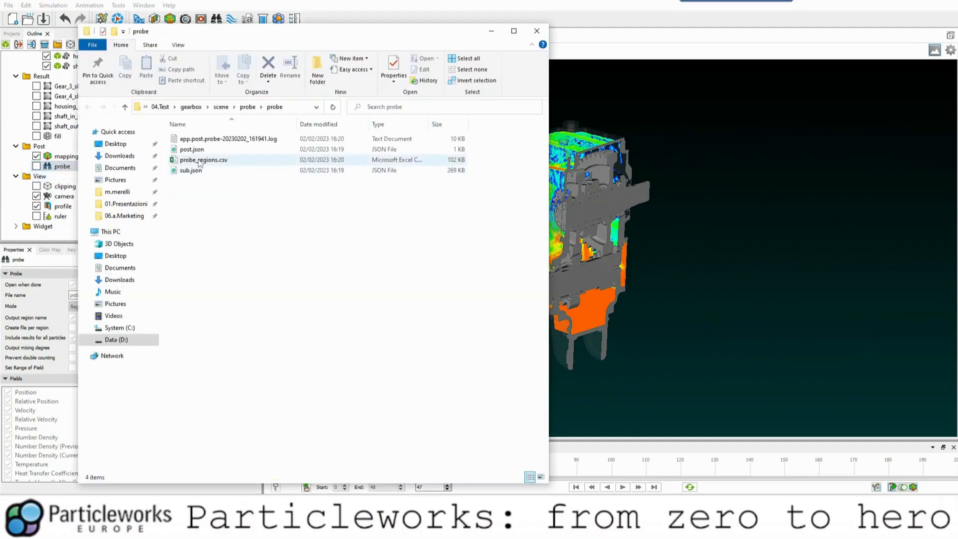
Toggle the probe region's visibility in the scene and view the fill particles' statistics.
right_click(59, 169)
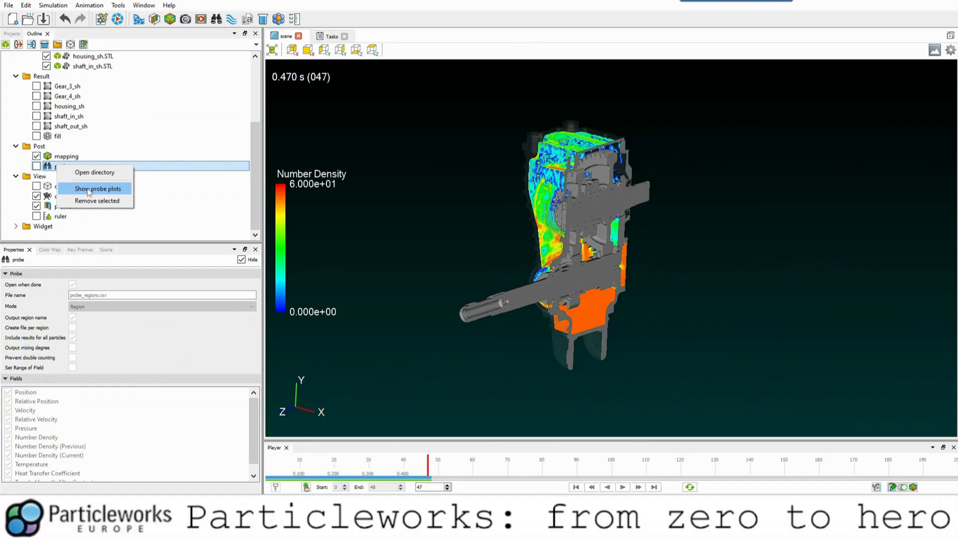
left_click(62, 157)
scroll(64, 150, "up", 3)
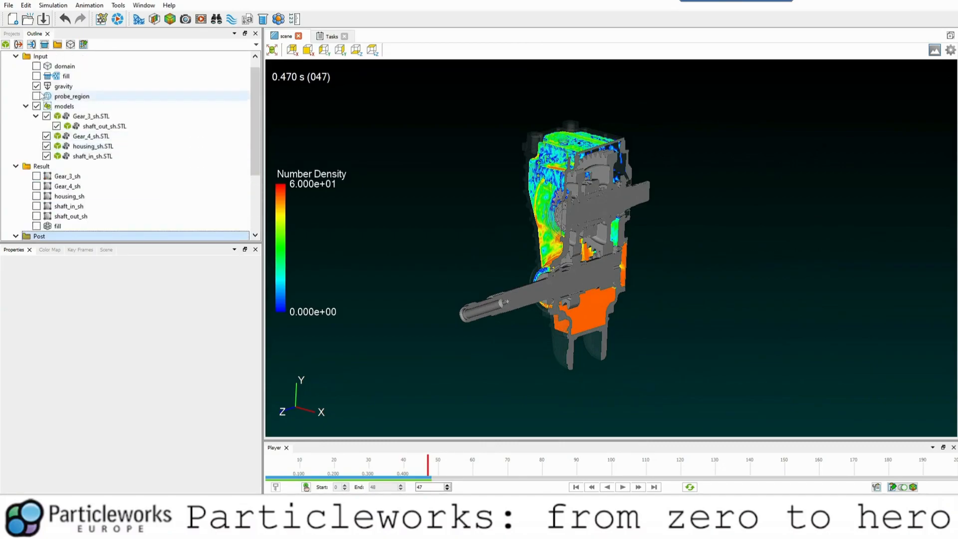
left_click(37, 96)
left_click(36, 96)
left_click(58, 226)
scroll(69, 221, "down", 1)
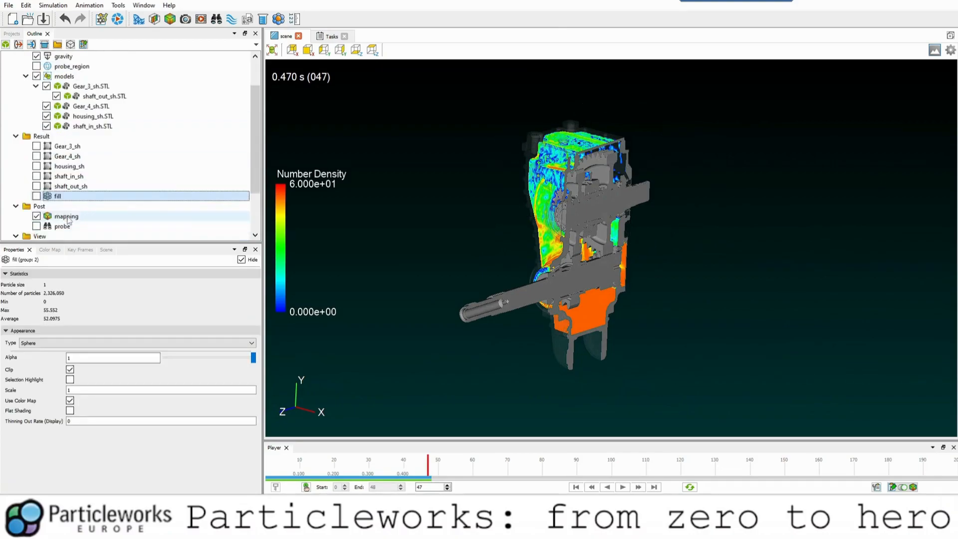
Plot the probe result's particle Number over time for the fill (group: 2) particles.
scroll(68, 221, "down", 1)
left_click(62, 196)
right_click(67, 199)
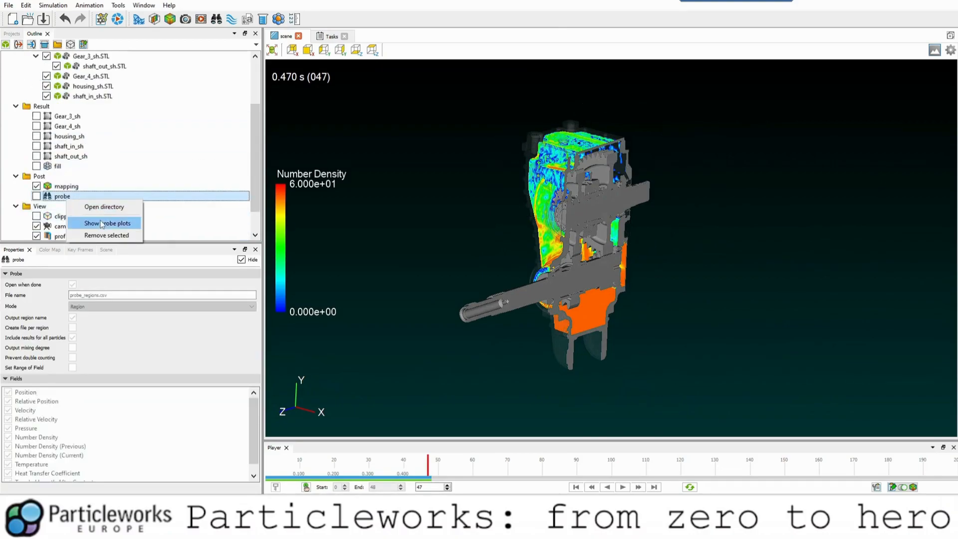
left_click(101, 224)
left_click(472, 130)
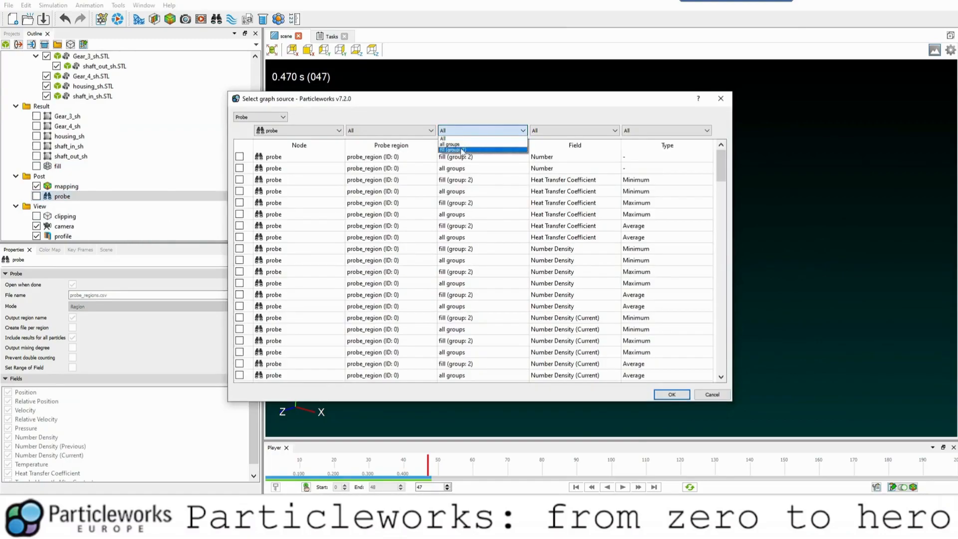
left_click(463, 150)
left_click(555, 131)
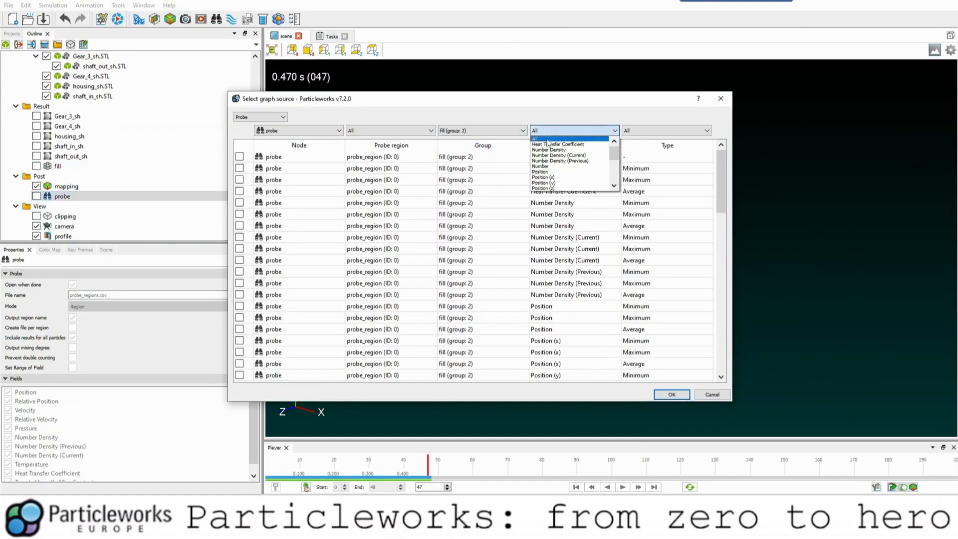
left_click(549, 166)
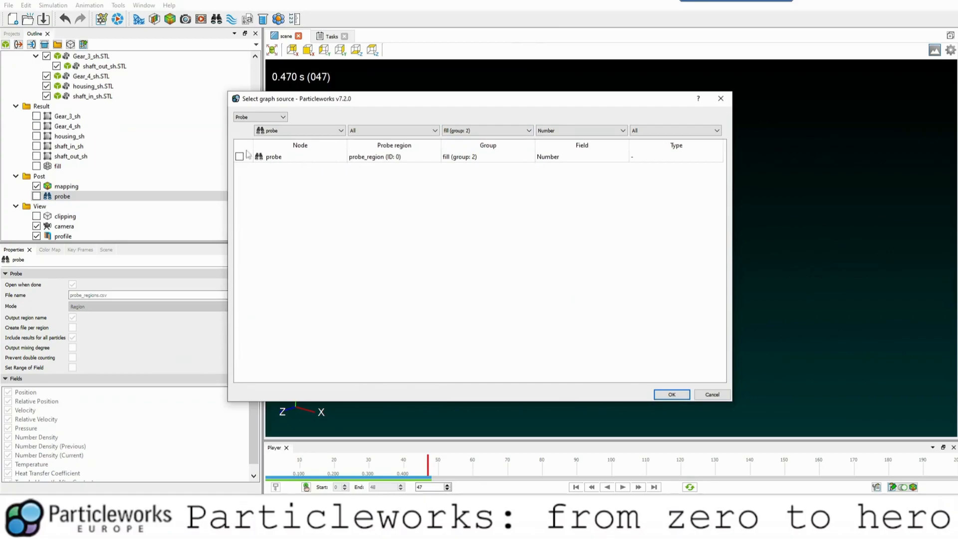
left_click(673, 395)
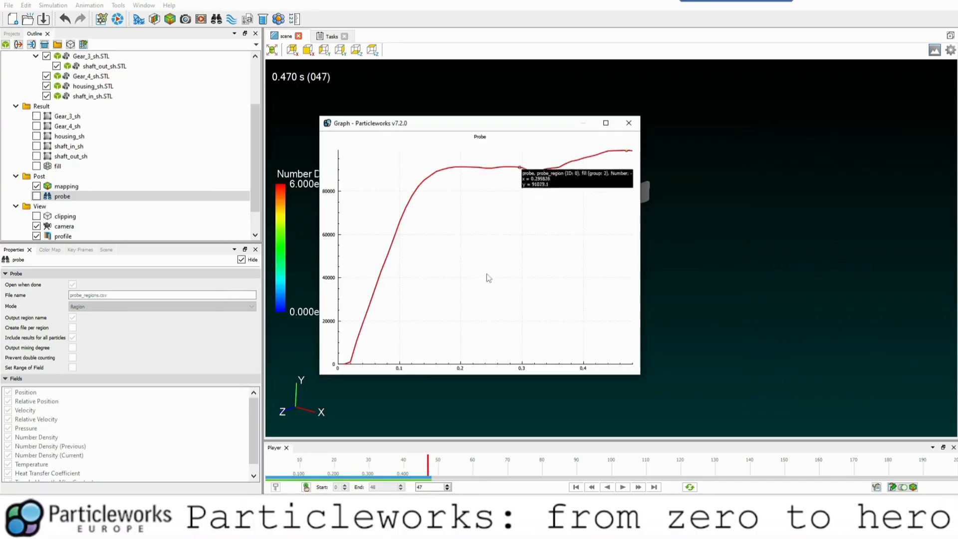
Examine how the particle number in the probe region evolves over time, and close the graph.
mouse_move(371, 332)
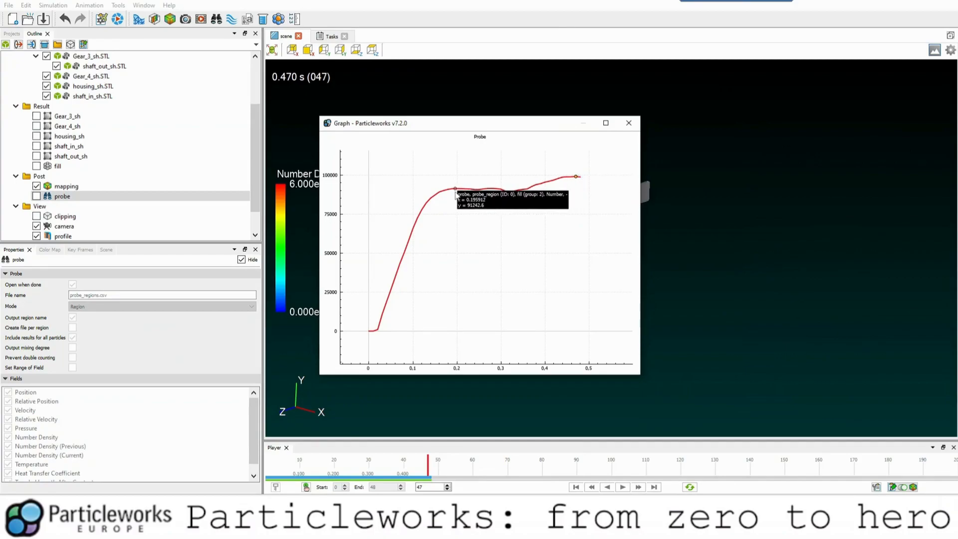
left_click_drag(484, 123, 237, 108)
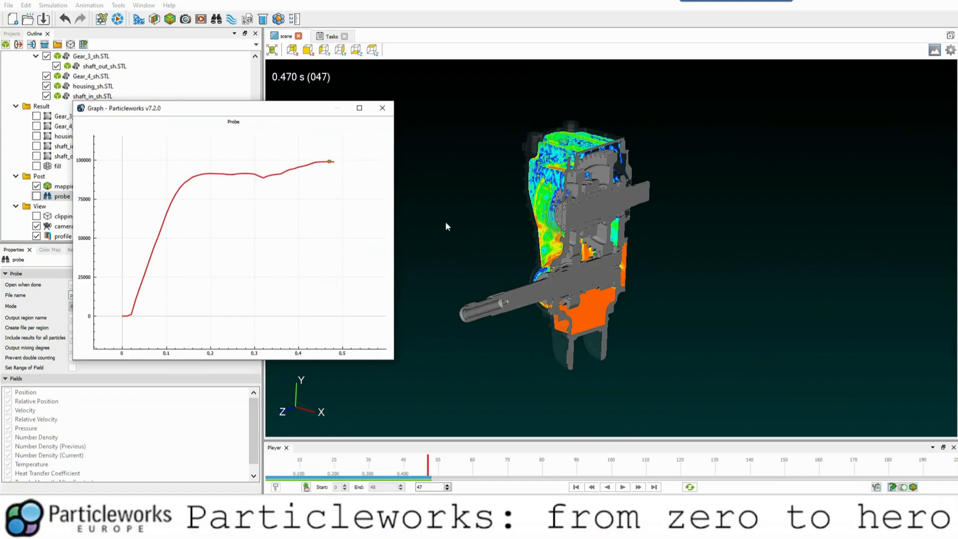
left_click(383, 114)
Select the mapping result and examine the number density inside the sectioned gearbox housing from the side and close up.
left_click_drag(466, 255, 566, 291)
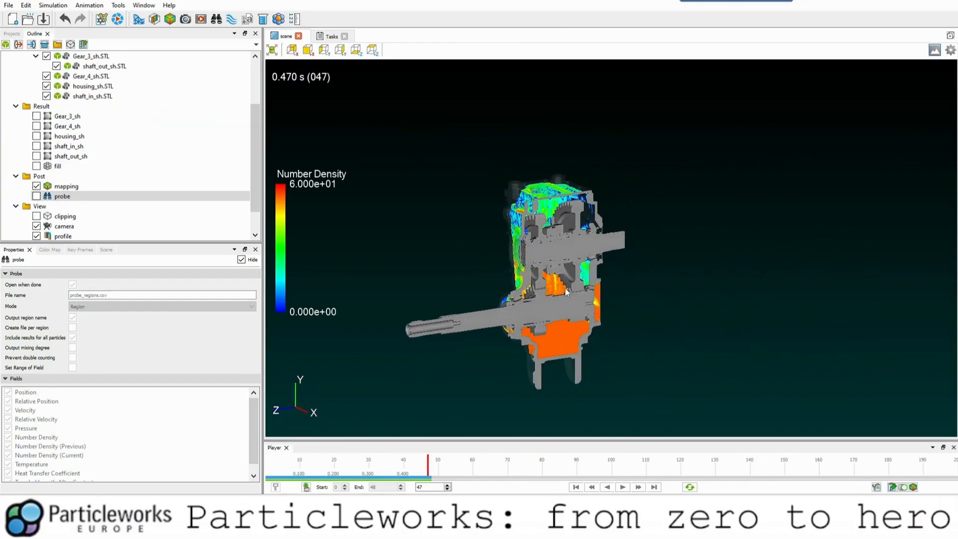
left_click(559, 290)
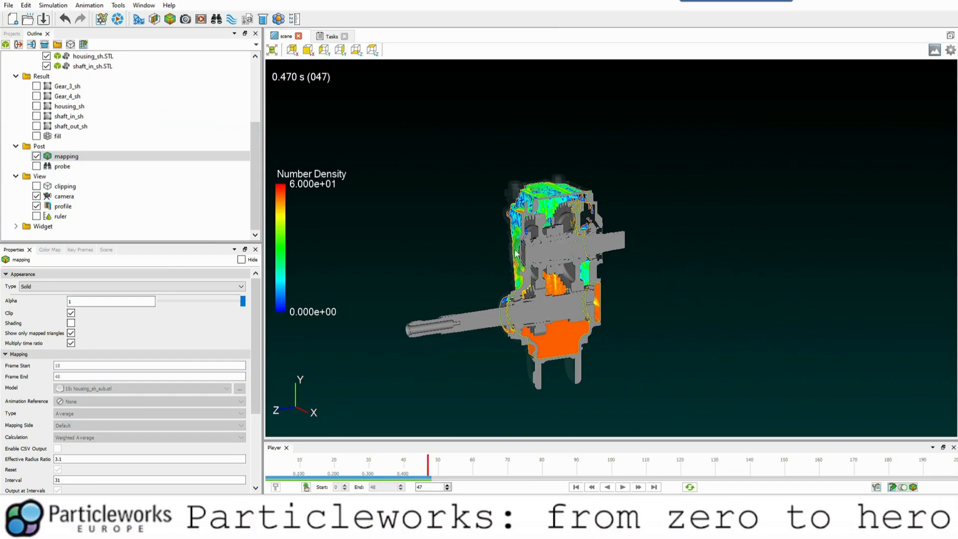
mouse_move(549, 273)
left_mouse_down()
mouse_move(528, 269)
mouse_move(606, 283)
mouse_move(530, 280)
mouse_move(489, 250)
mouse_move(544, 266)
left_mouse_up()
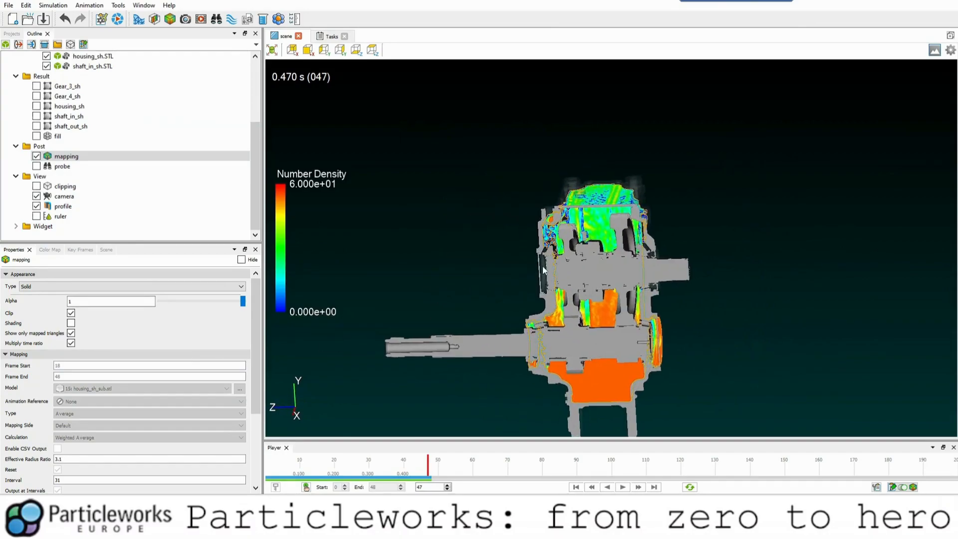
scroll(544, 270, "up", 3)
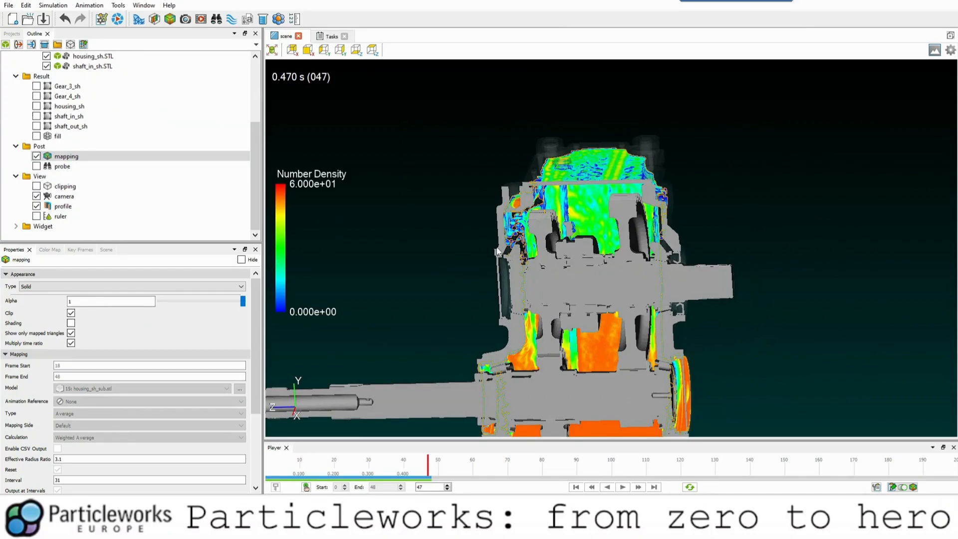
scroll(516, 269, "down", 5)
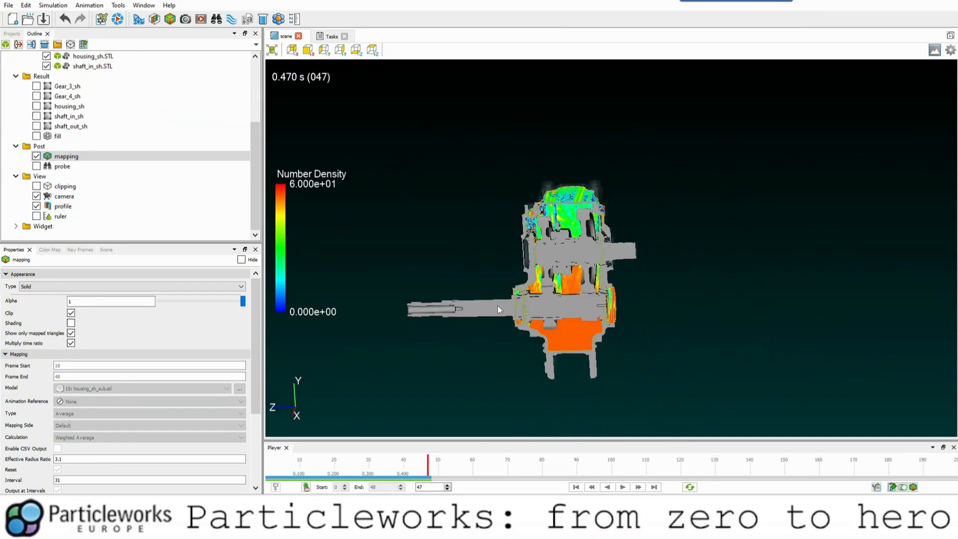
left_click_drag(454, 297, 549, 359)
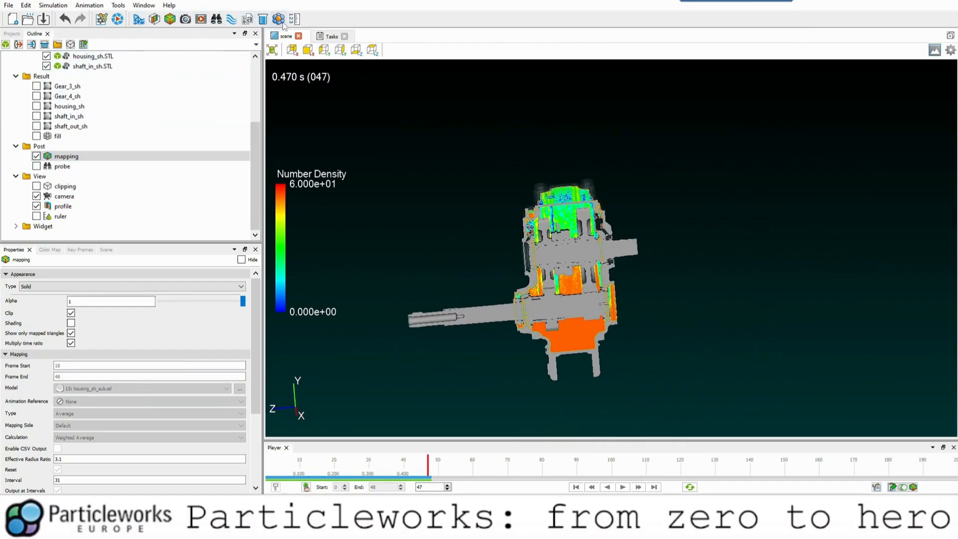
left_click_drag(446, 194, 454, 263)
middle_click_drag(452, 261, 445, 261)
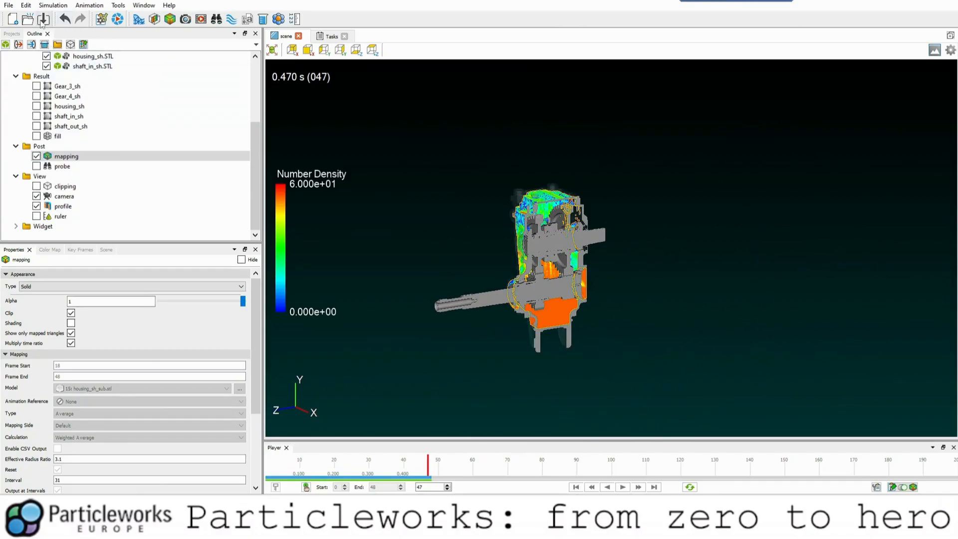
scroll(69, 97, "up", 4)
scroll(218, 191, "down", 3)
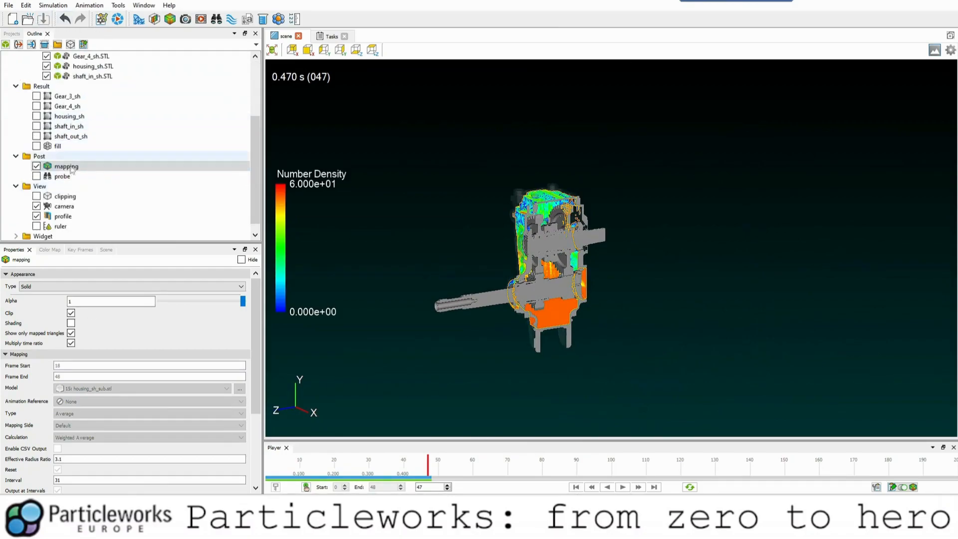
scroll(535, 321, "up", 5)
left_click_drag(525, 299, 436, 267)
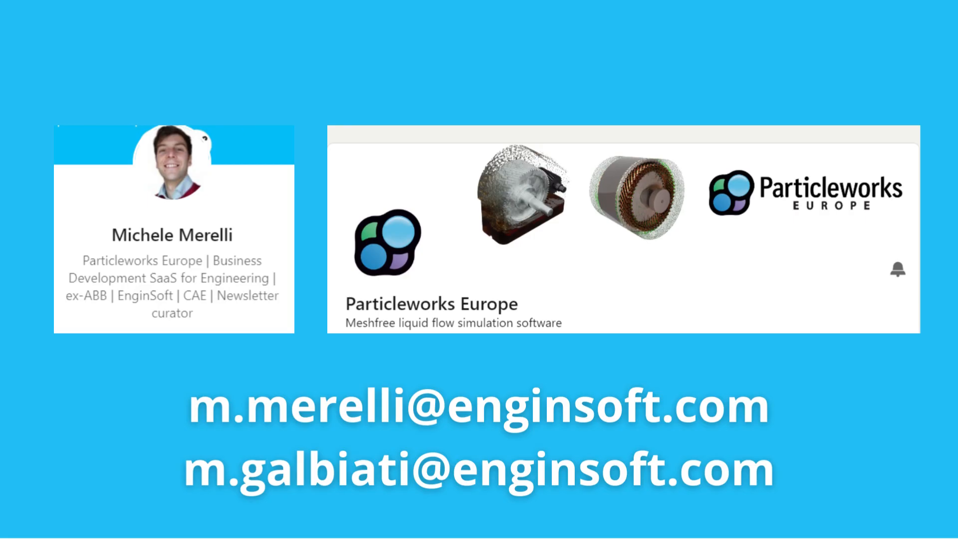